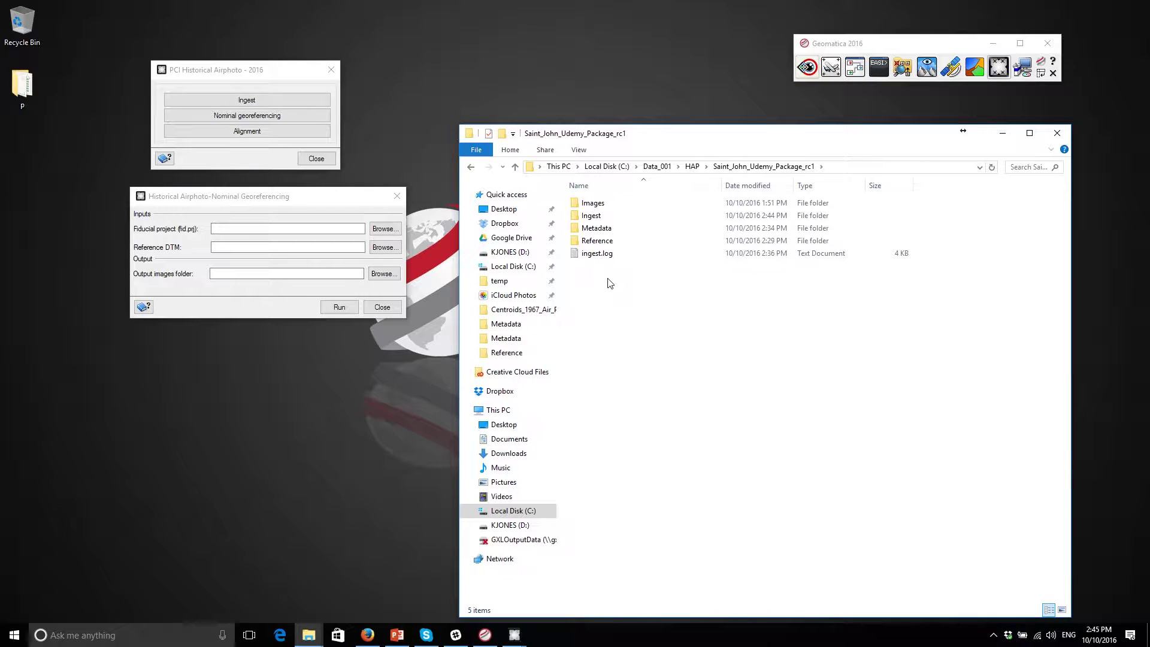
# Copy the Ingest folder path from Explorer into the Fiducial project field.
pyautogui.doubleClick(597, 217)
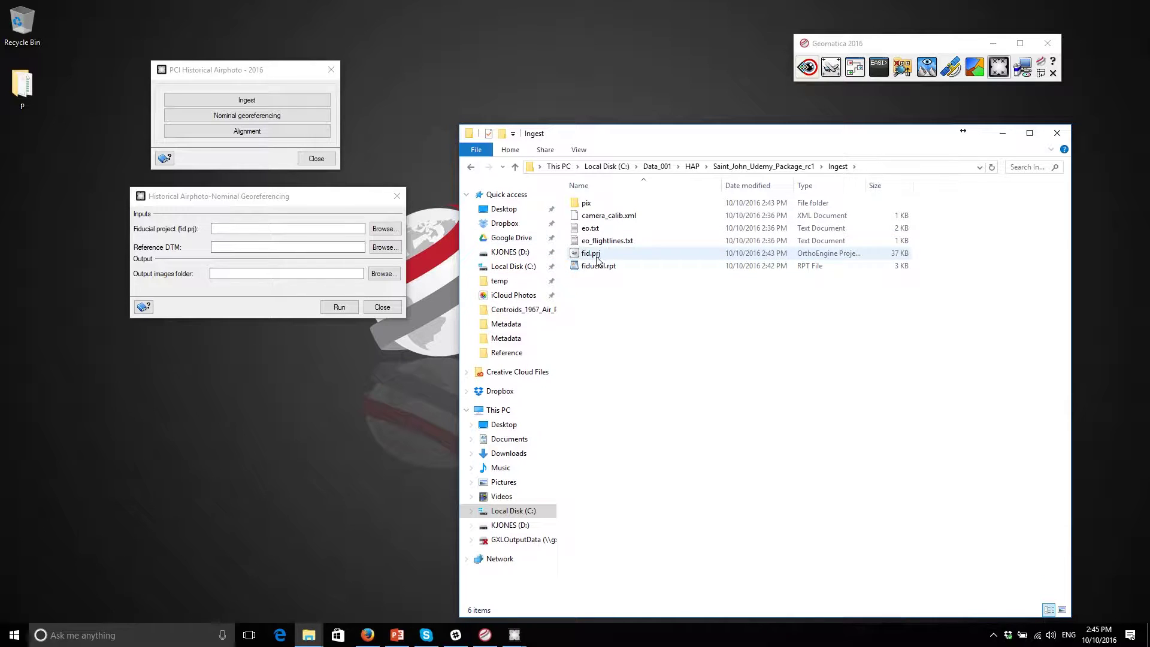
pyautogui.click(905, 164)
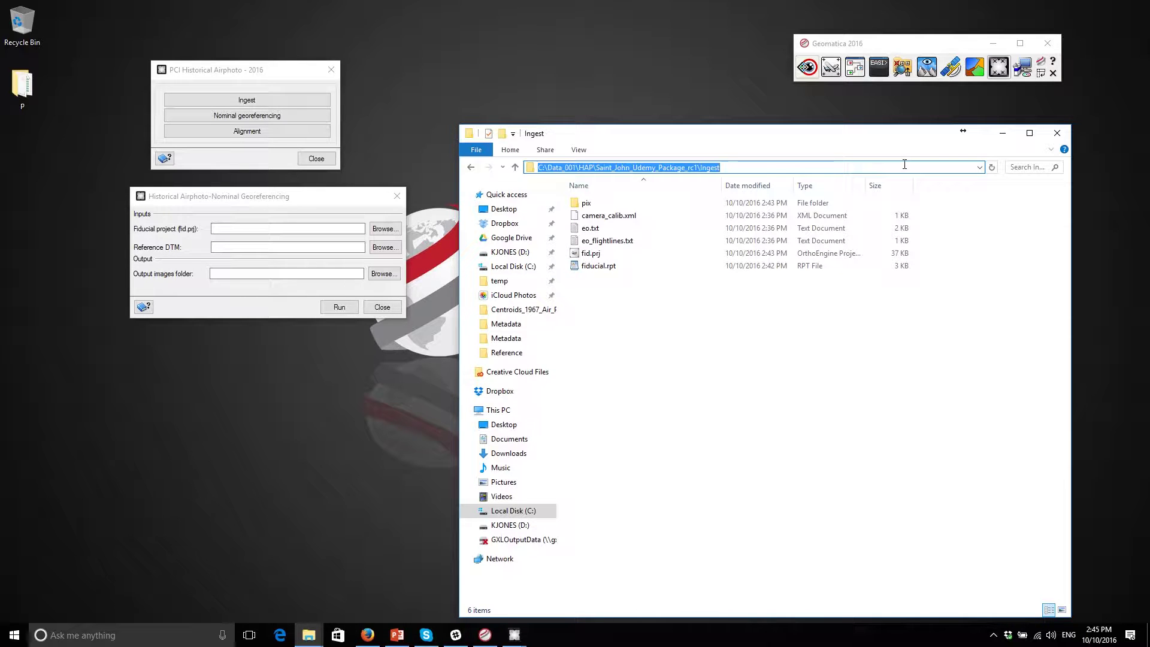
pyautogui.hotkey('ctrl', 'c')
pyautogui.click(274, 230)
pyautogui.hotkey('ctrl', 'v')
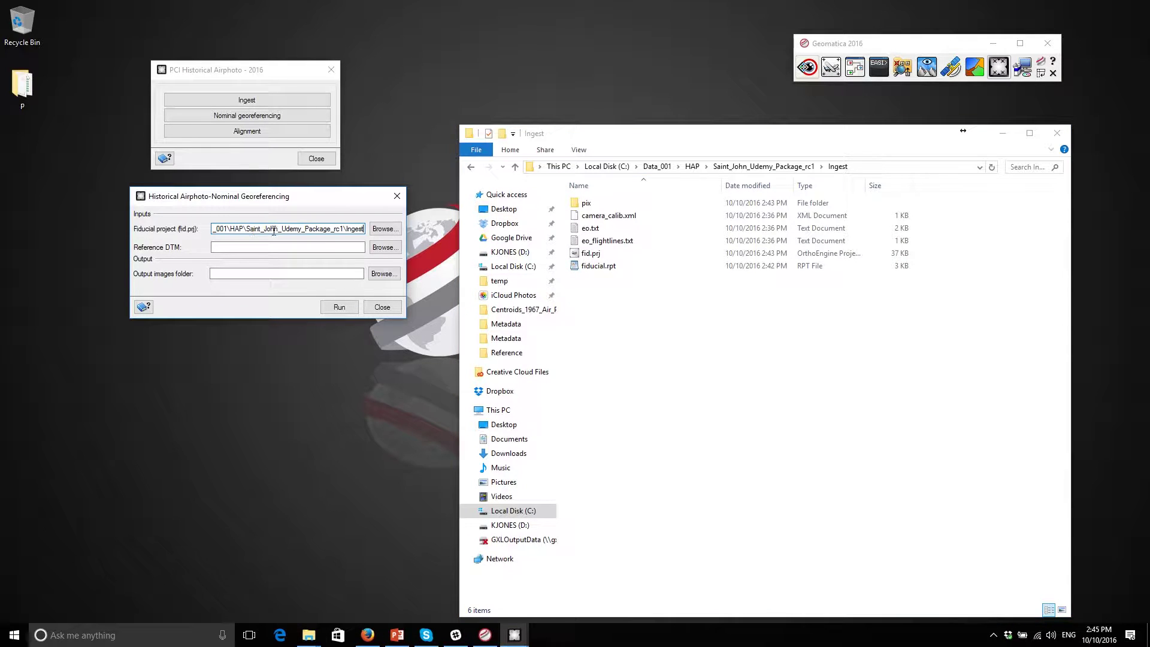
# Select fid.prj in the Ingest folder as the fiducial project.
pyautogui.click(398, 229)
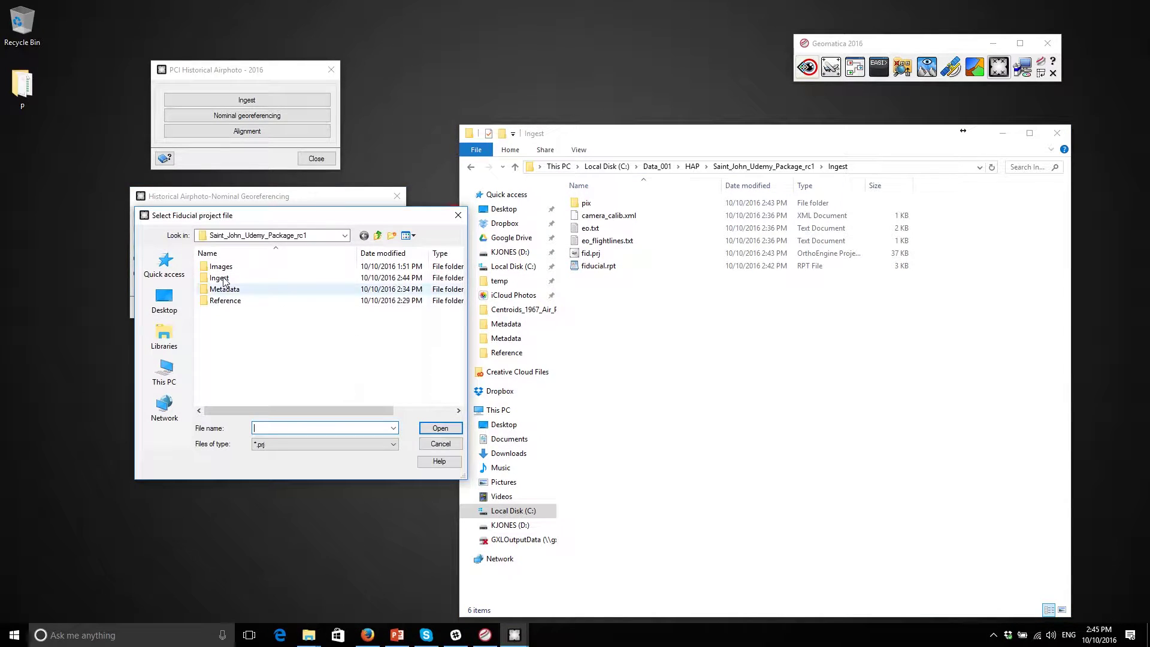
pyautogui.doubleClick(220, 276)
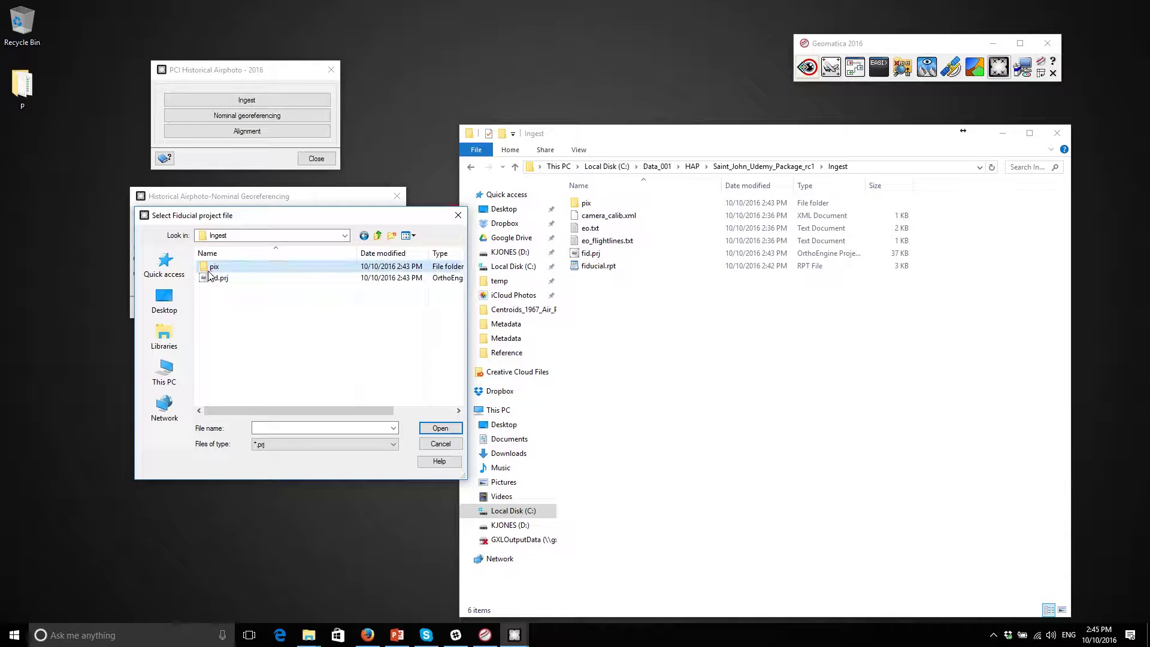
pyautogui.click(211, 278)
pyautogui.click(439, 427)
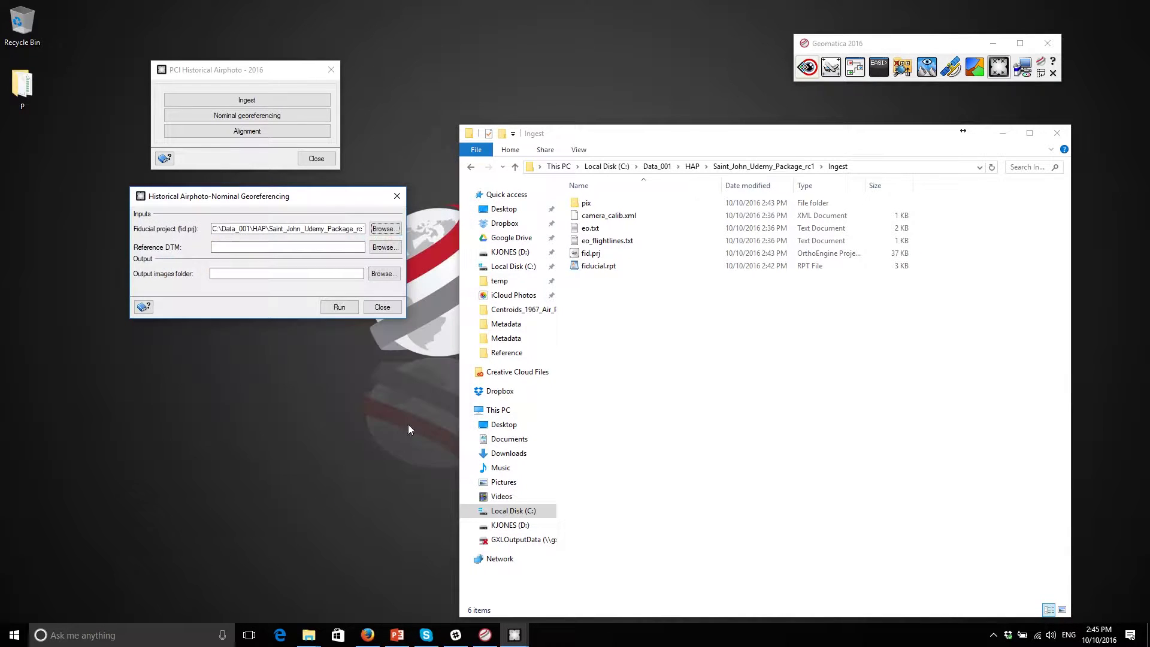
pyautogui.click(300, 247)
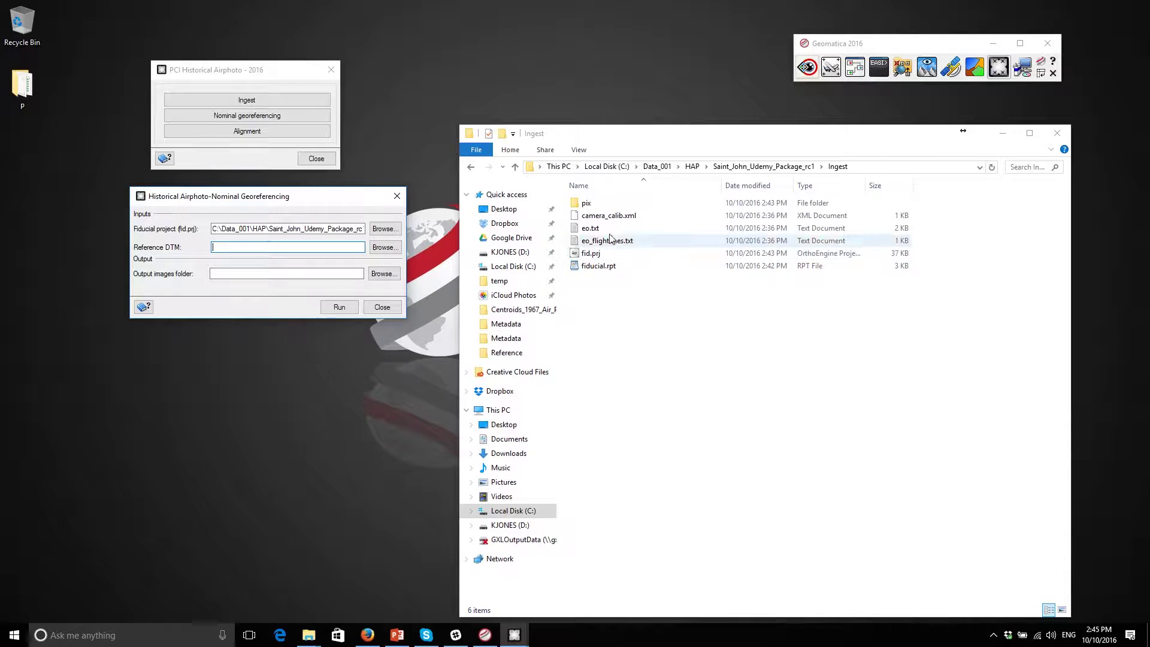
# In File Explorer, go back to Saint_John_Udemy_Package_rc1 and open the Reference folder.
pyautogui.click(755, 168)
pyautogui.click(692, 166)
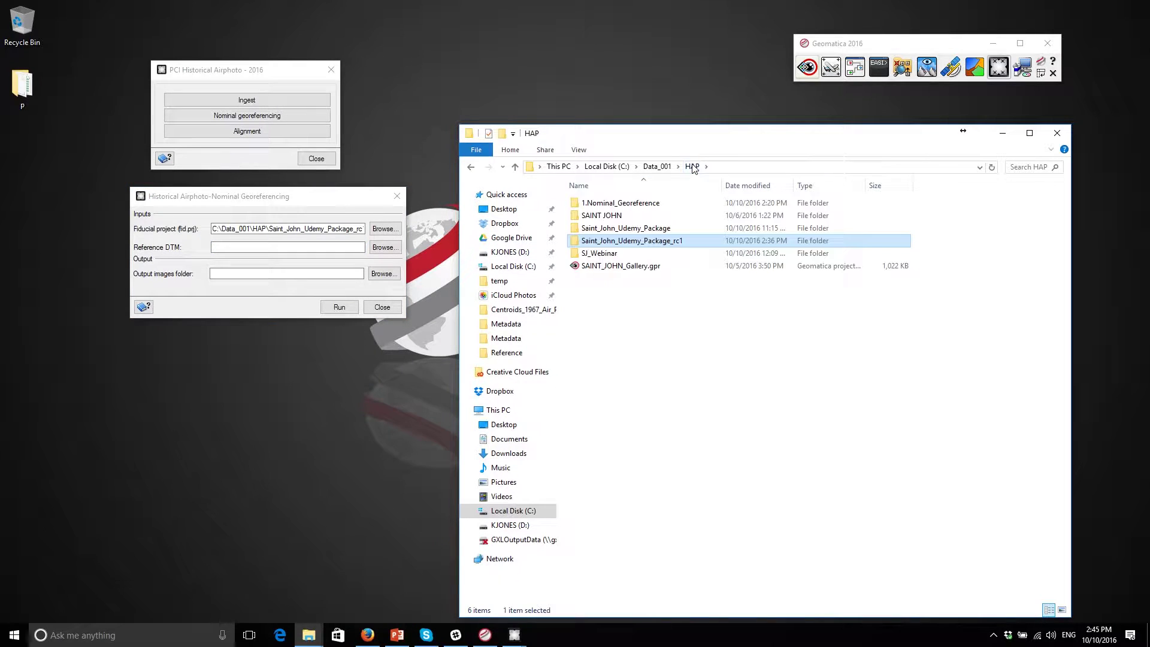
pyautogui.doubleClick(623, 240)
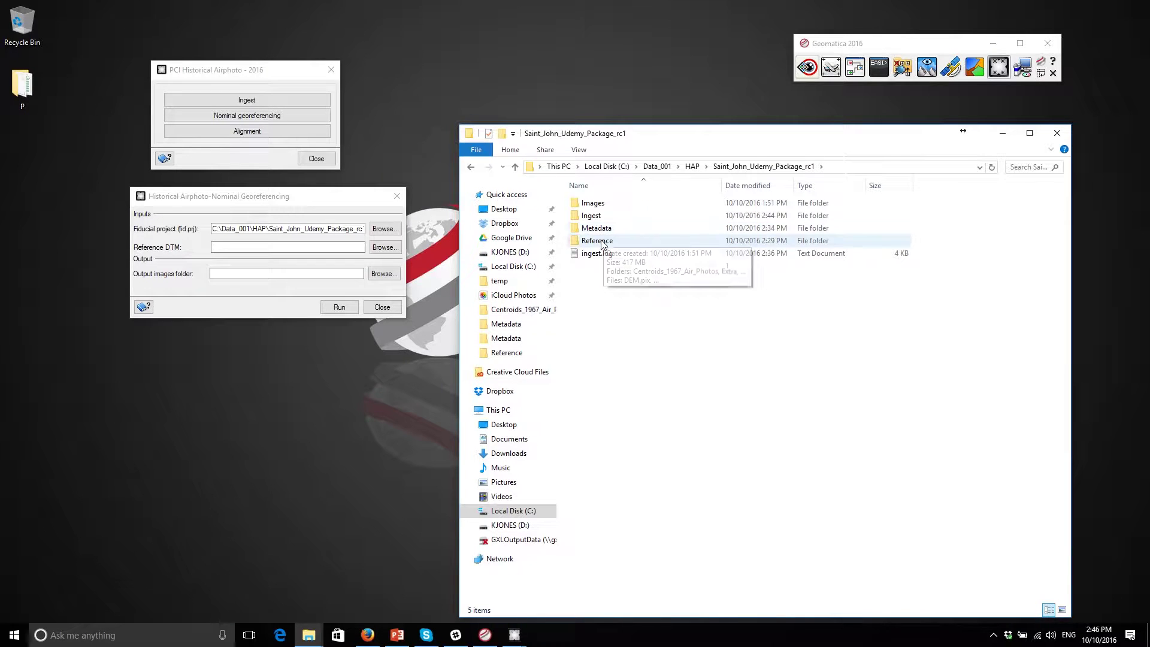
pyautogui.doubleClick(602, 241)
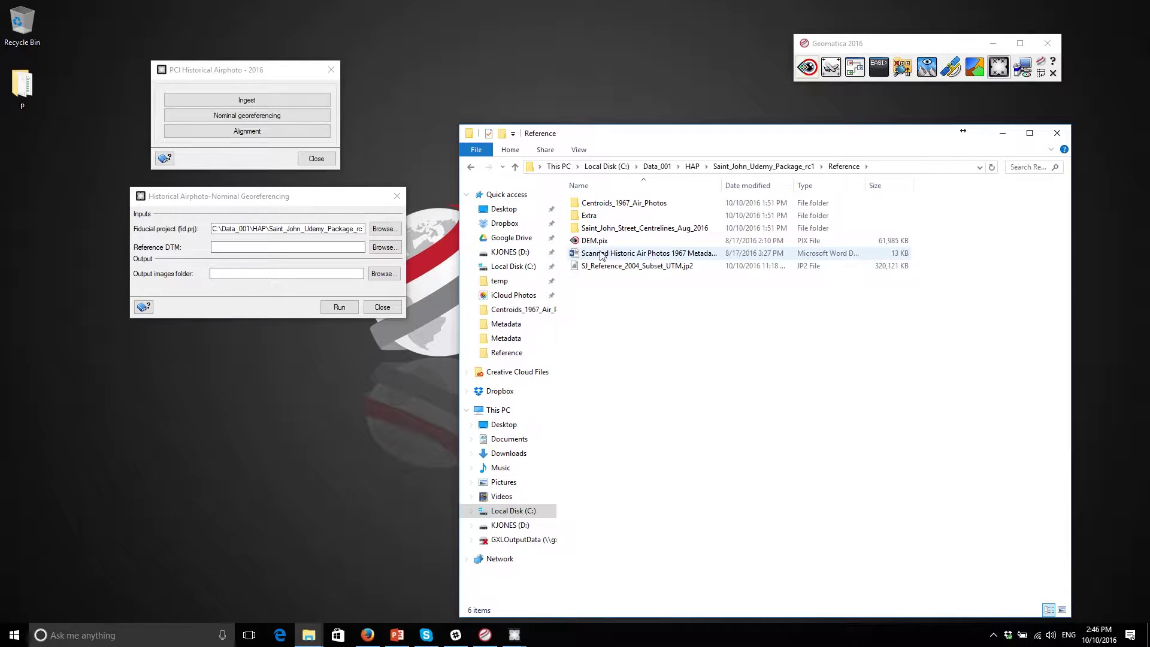
# Set the Reference DTM to DEM.pix from the Reference folder.
pyautogui.click(385, 247)
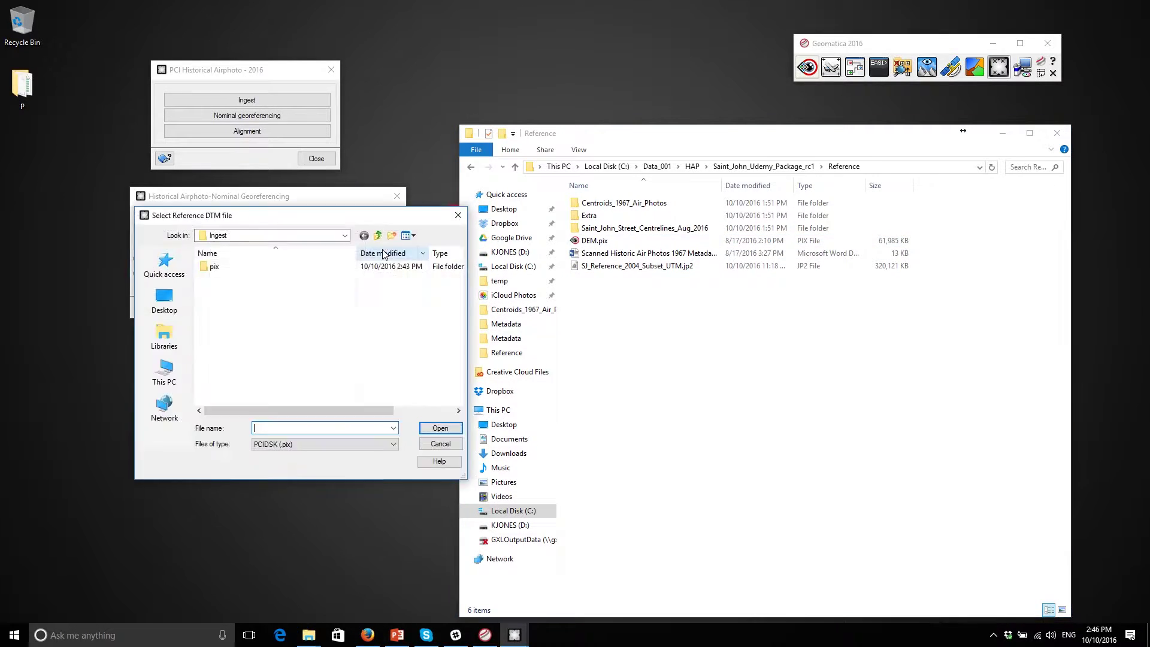
pyautogui.click(378, 236)
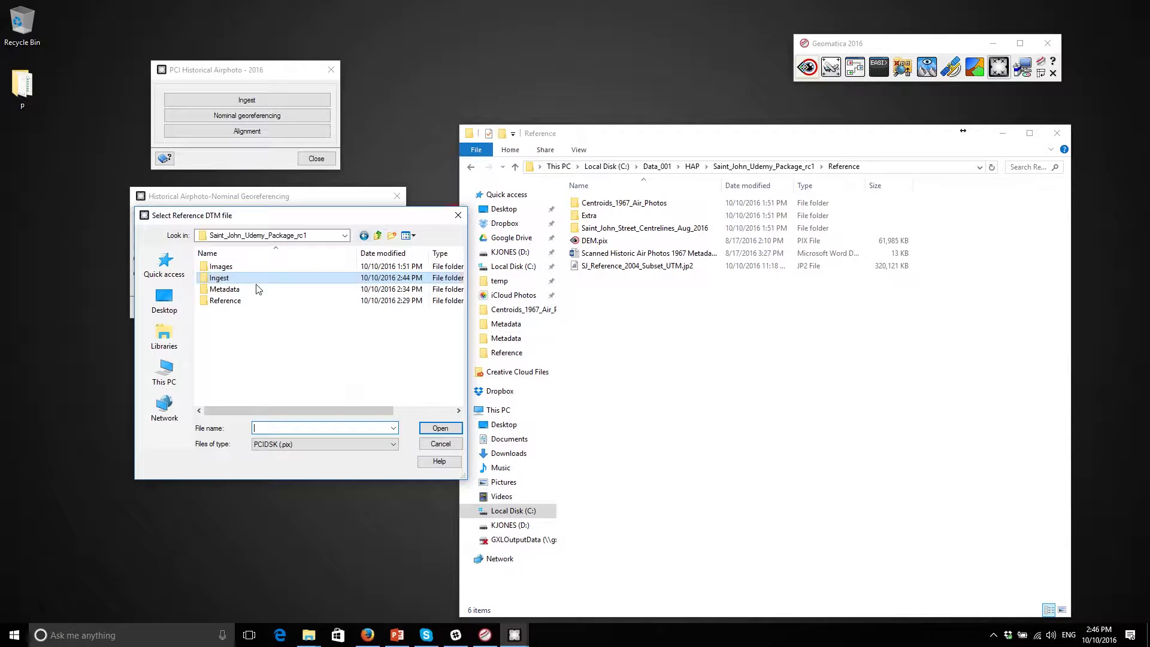
pyautogui.doubleClick(225, 300)
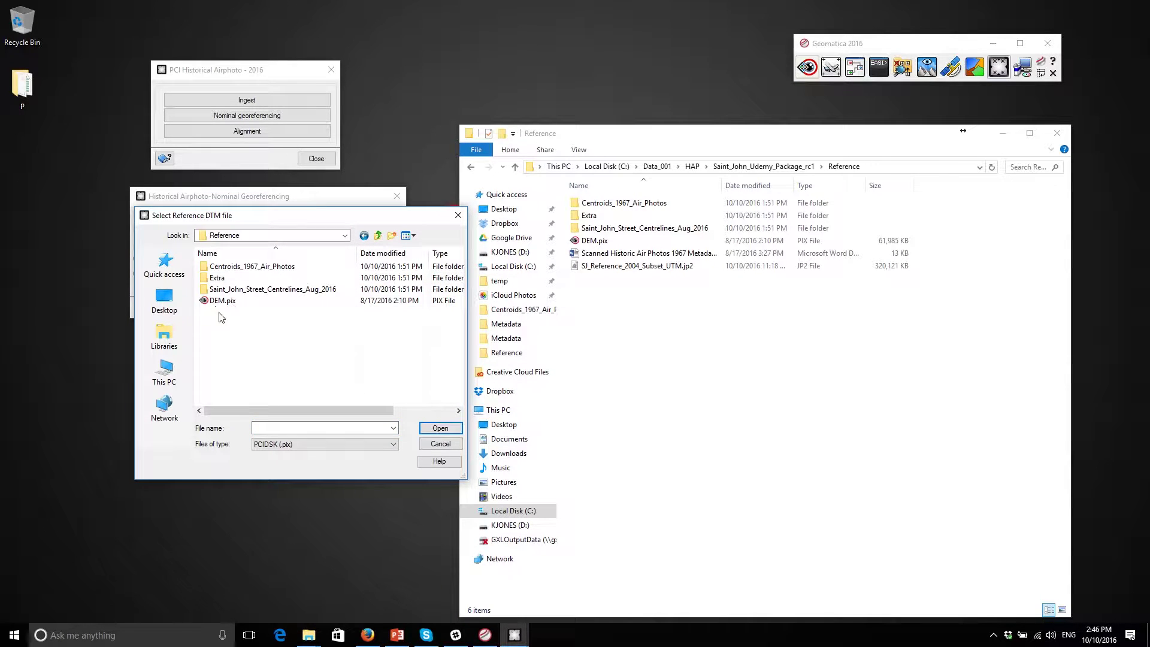
pyautogui.click(221, 300)
pyautogui.click(441, 428)
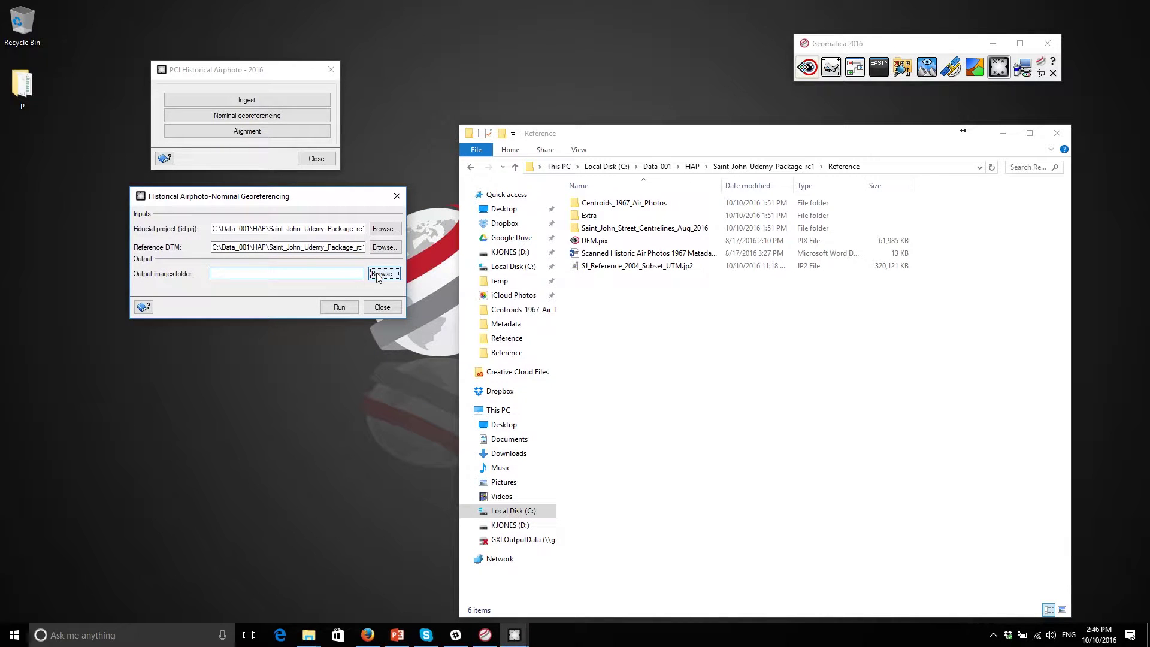
pyautogui.click(383, 274)
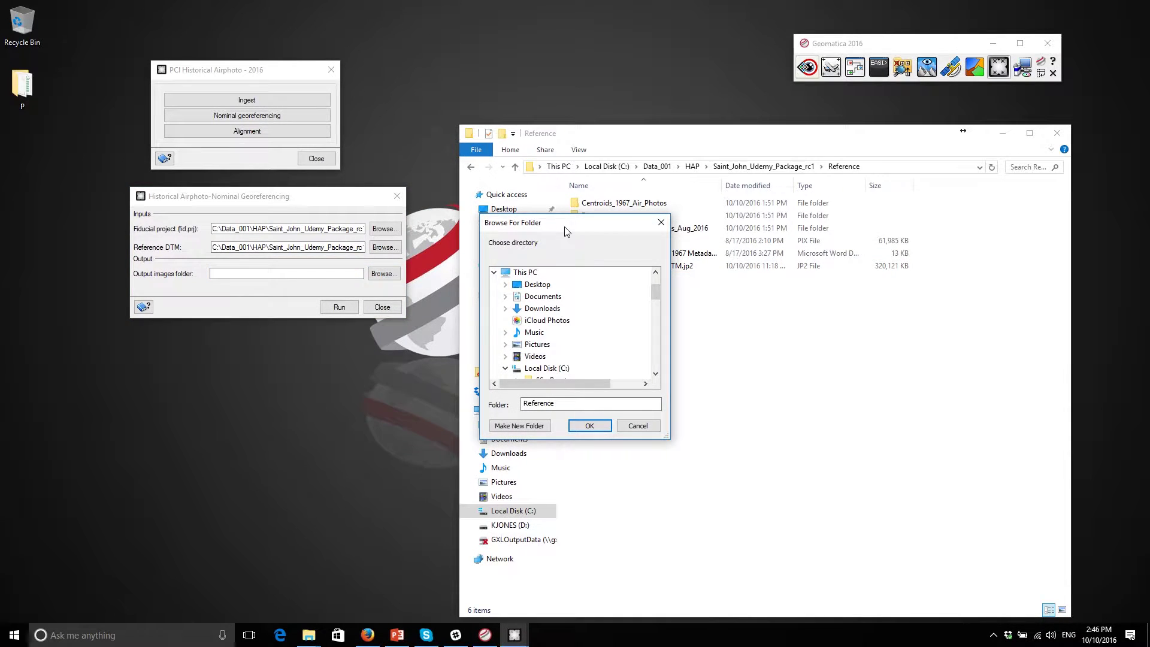
# Create folder 1.Nominal_Georeferencing in Saint_John_Udemy_Package_rc1 and make it the output images folder.
pyautogui.moveTo(565, 232); pyautogui.dragTo(254, 319)
pyautogui.click(790, 168)
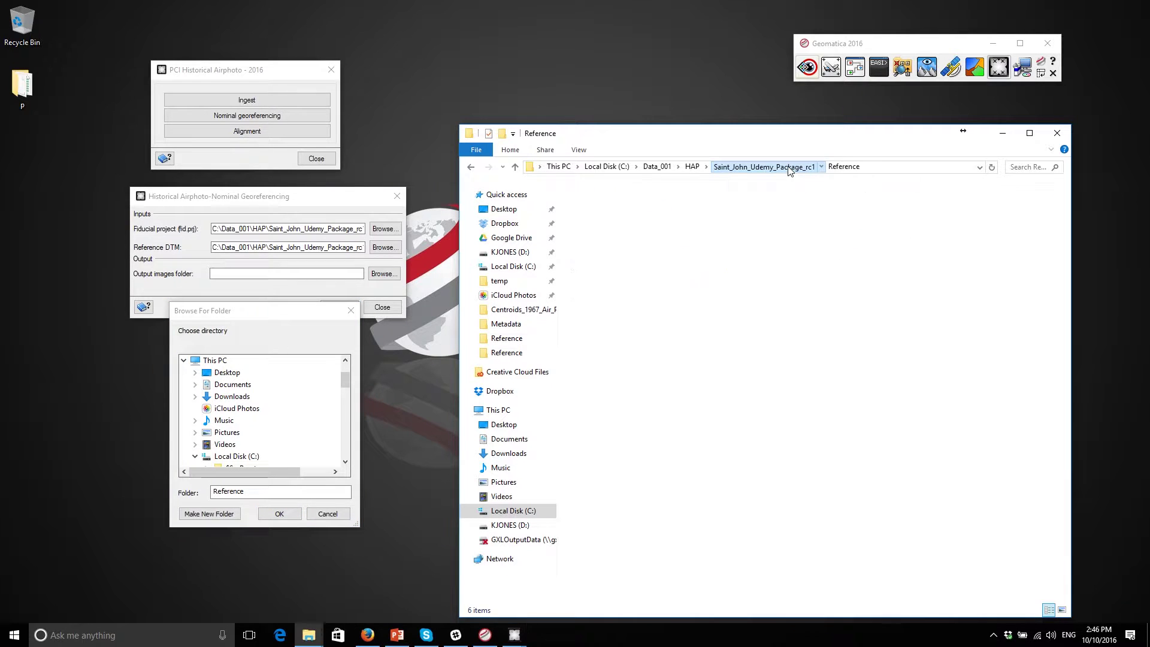
pyautogui.rightClick(629, 291)
pyautogui.moveTo(684, 461)
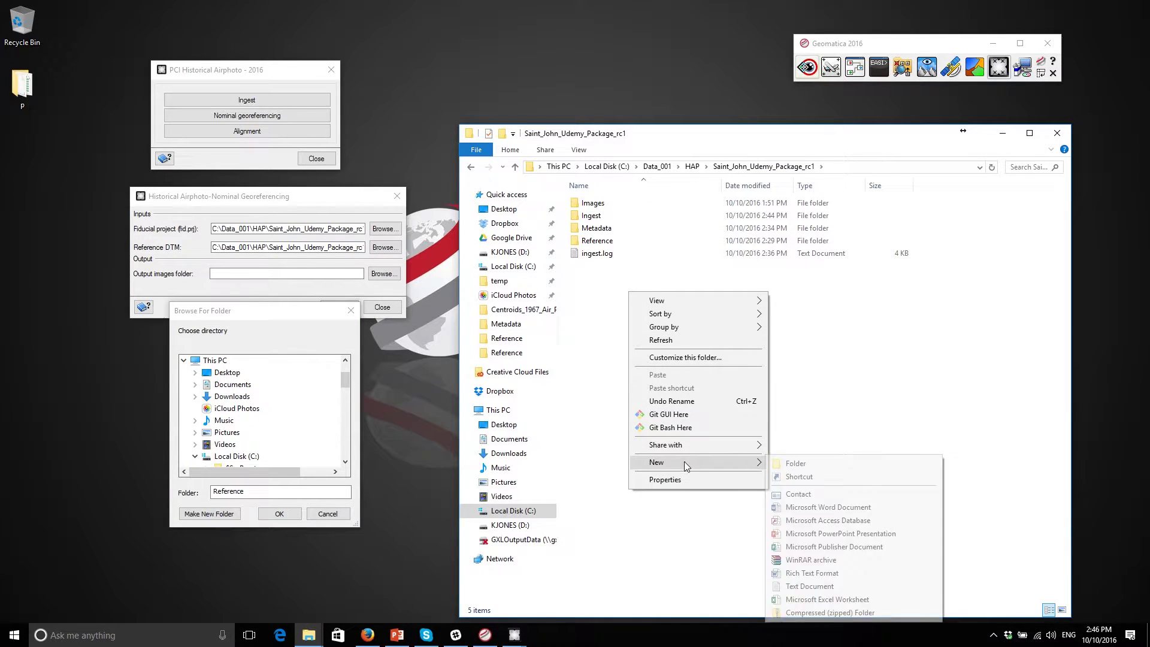
pyautogui.click(789, 464)
pyautogui.write('1')
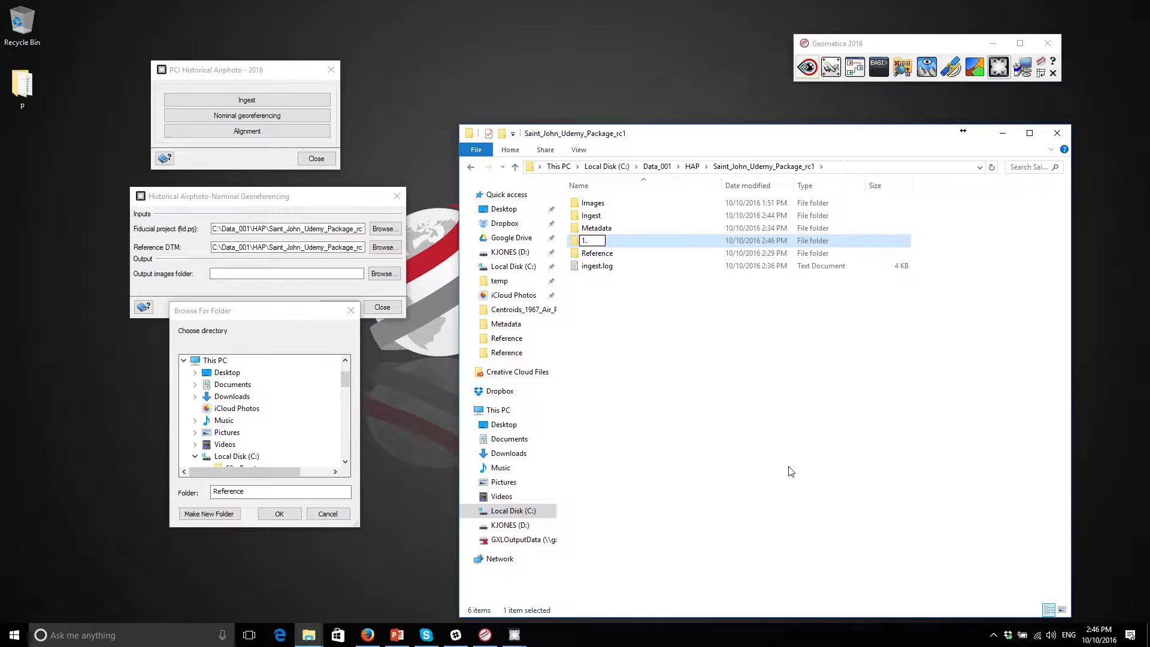
pyautogui.write('.Nominal_Georeferencing')
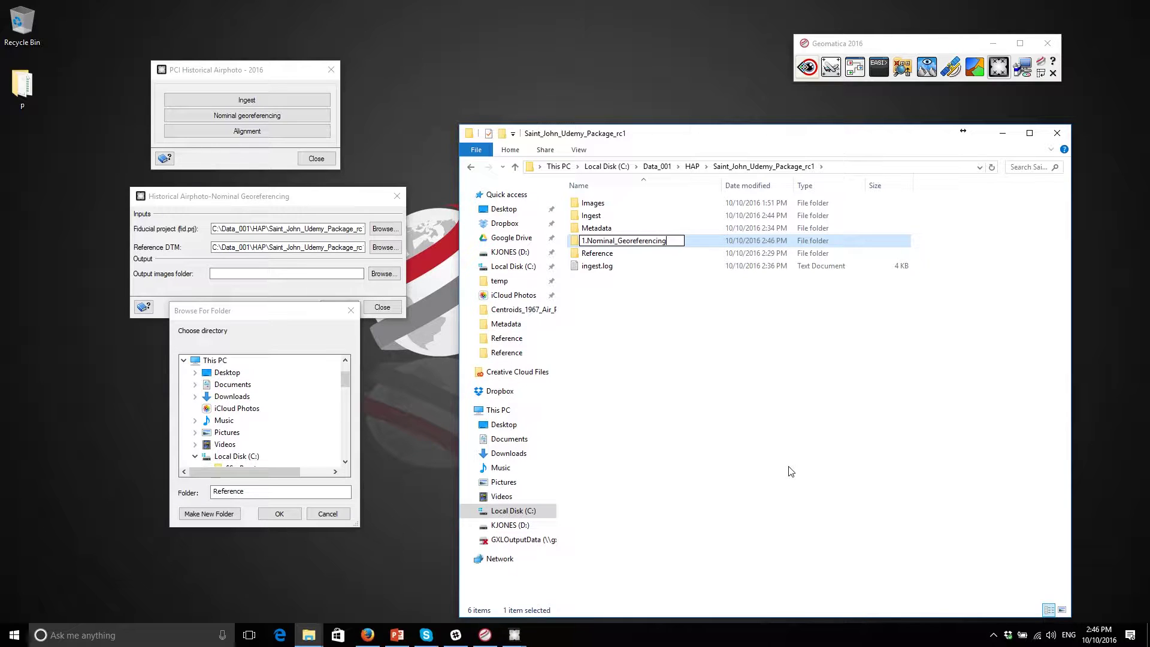
pyautogui.press('Return')
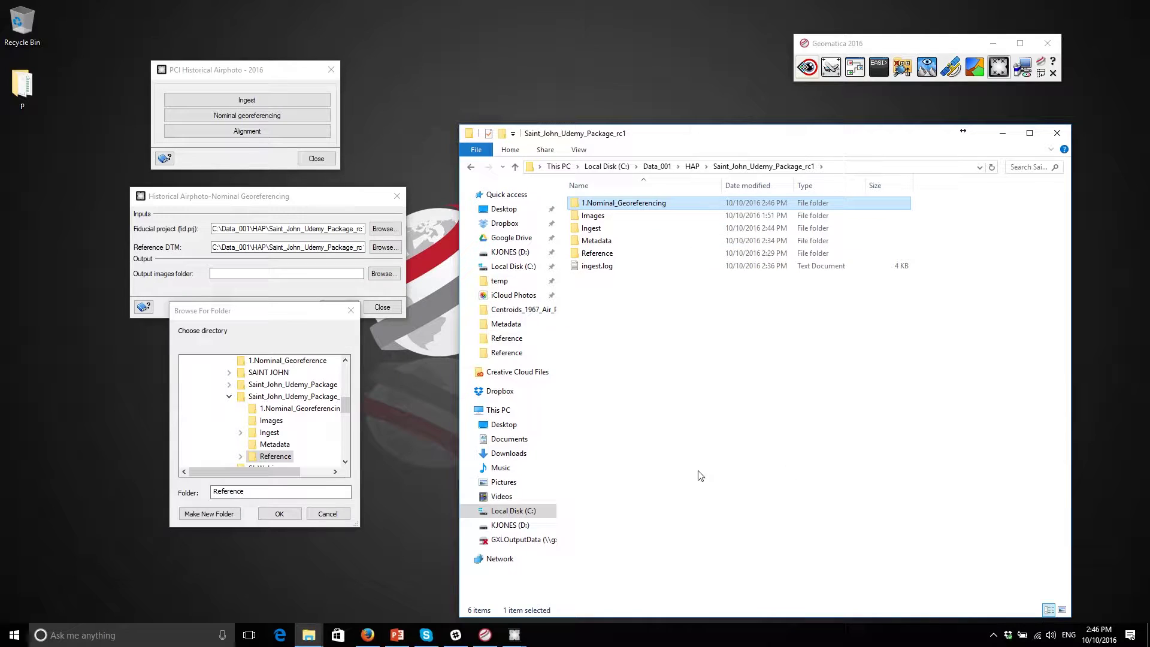
pyautogui.click(296, 408)
pyautogui.click(279, 514)
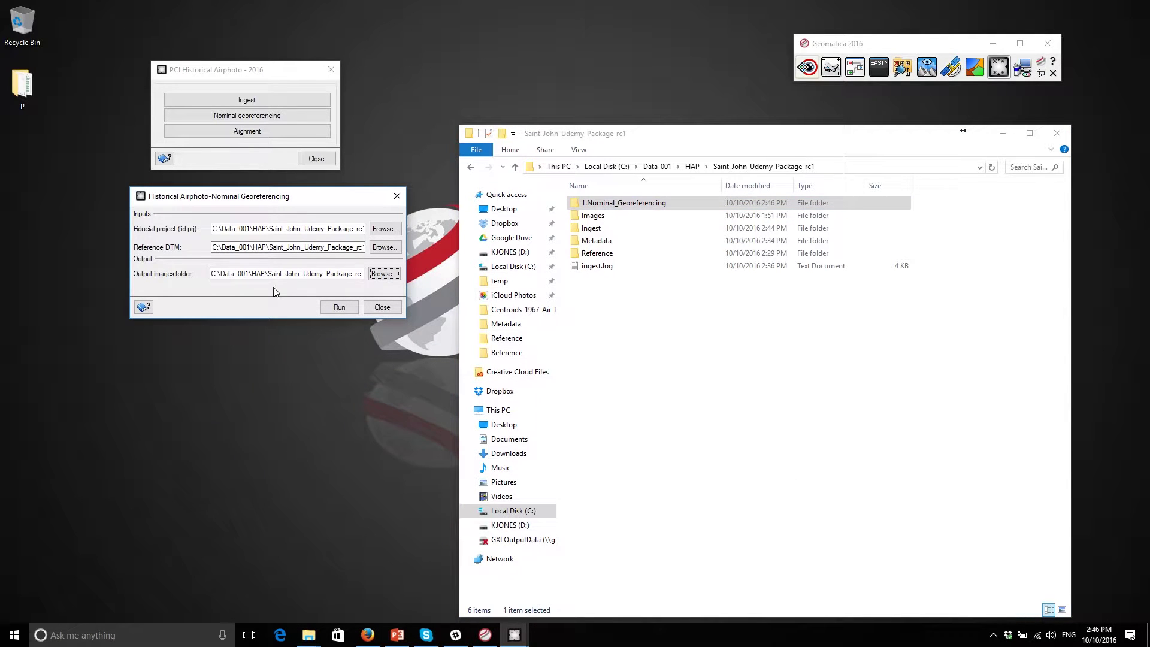
# Run nominal georeferencing, then select the 18 resulting .pix photos in 1.Nominal_Georeferencing.
pyautogui.click(339, 308)
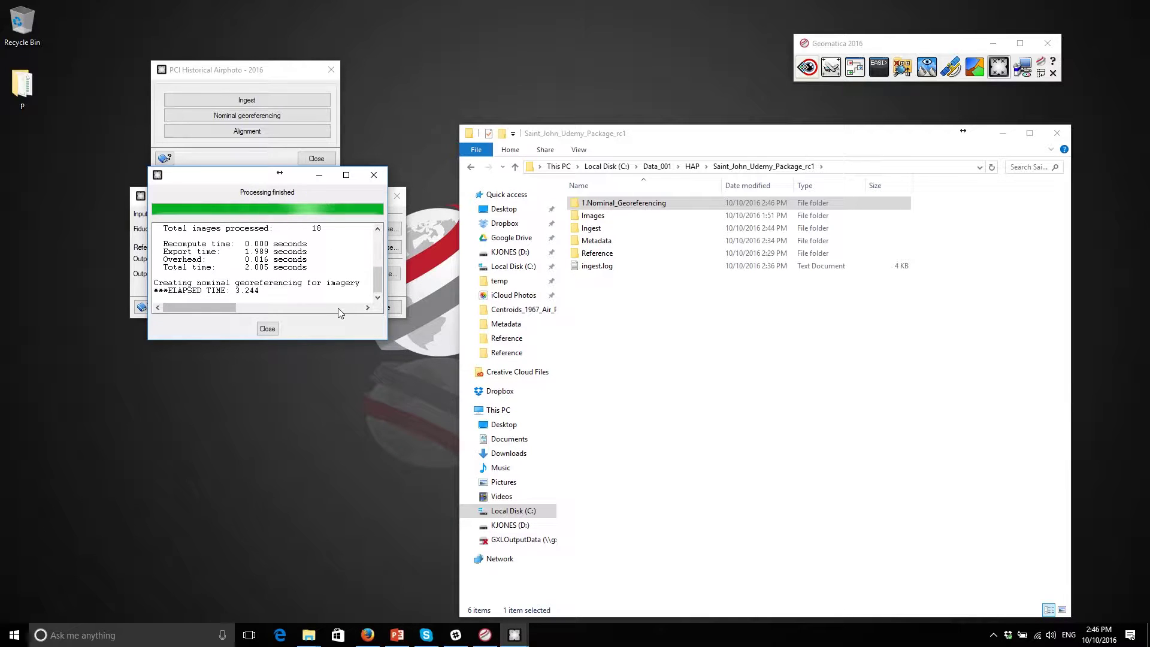
pyautogui.click(264, 330)
pyautogui.doubleClick(663, 204)
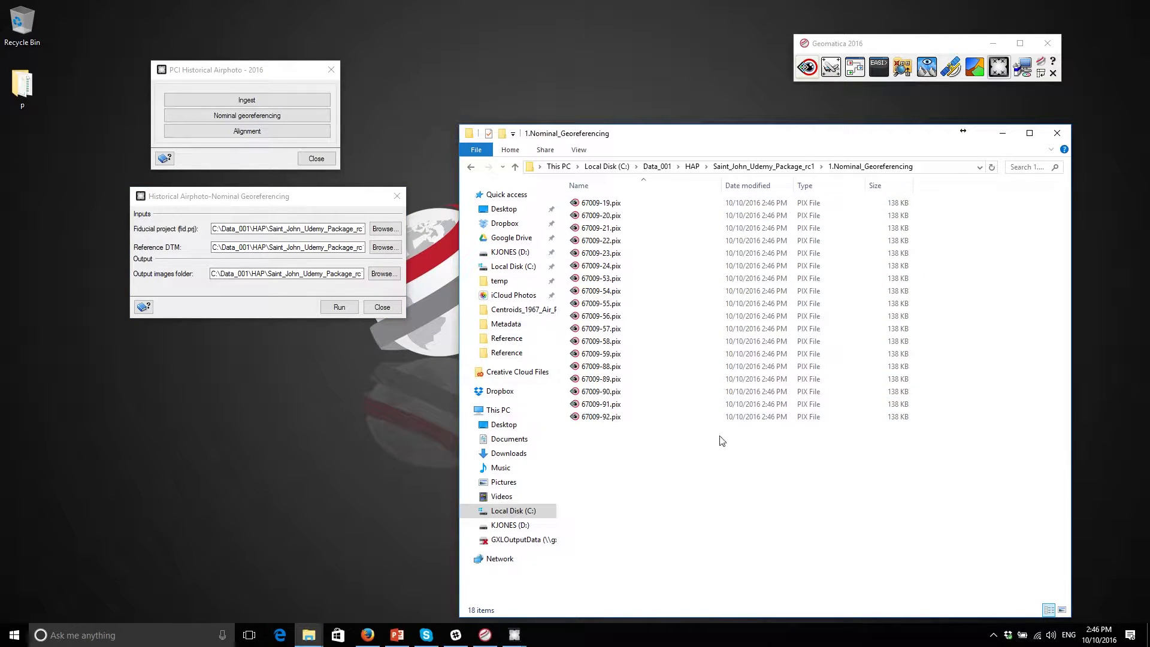
pyautogui.moveTo(672, 470); pyautogui.dragTo(599, 188)
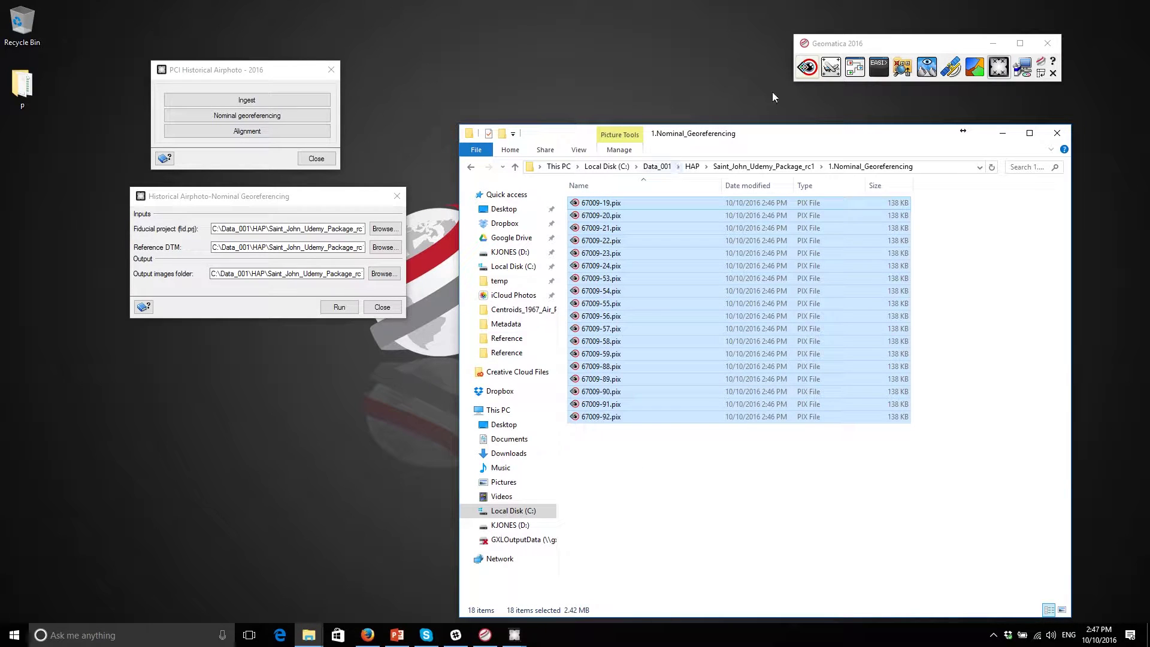
pyautogui.click(808, 66)
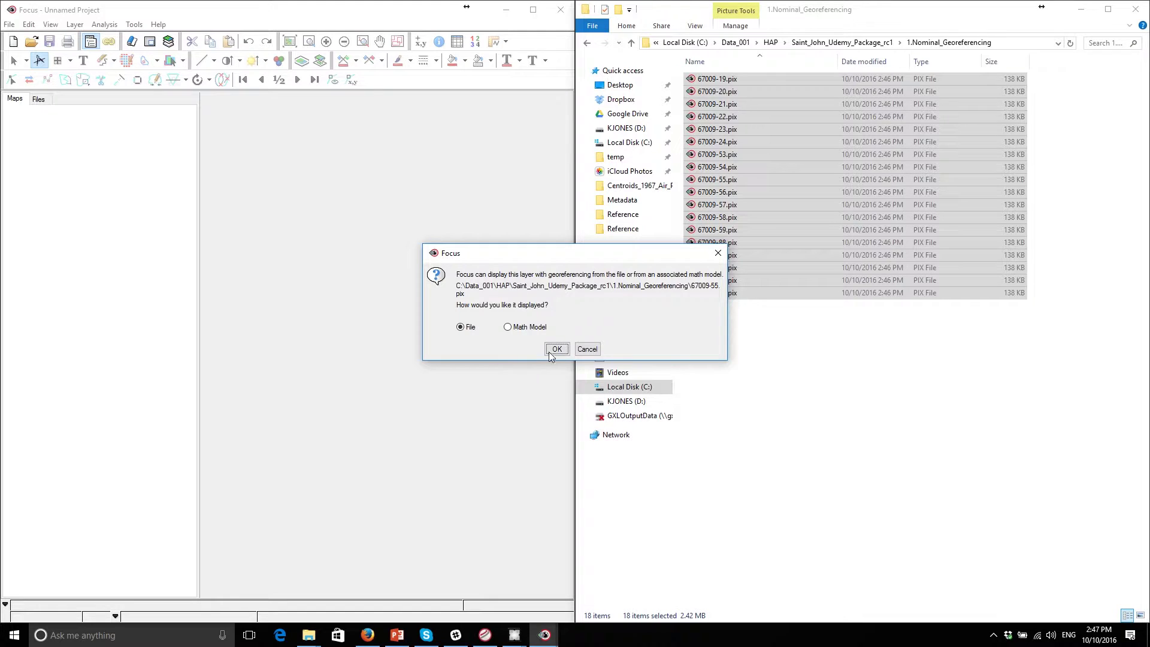
# Display the 18 photos in Focus with 'File' georeferencing, zoomed to show them all.
pyautogui.click(557, 349)
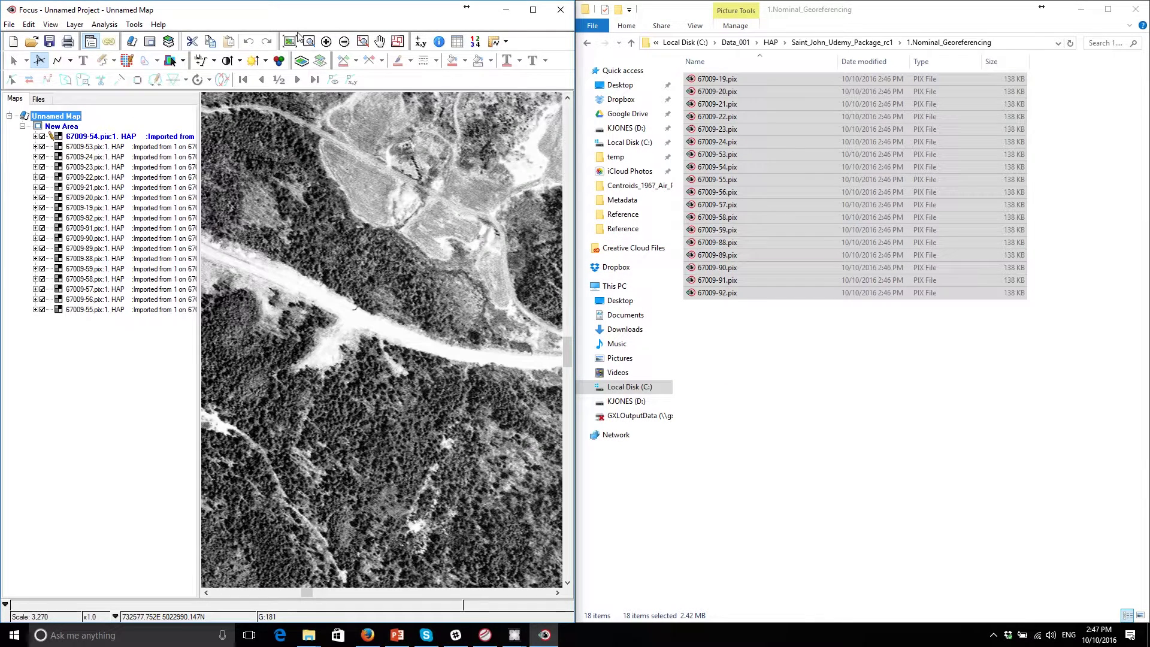
pyautogui.click(289, 43)
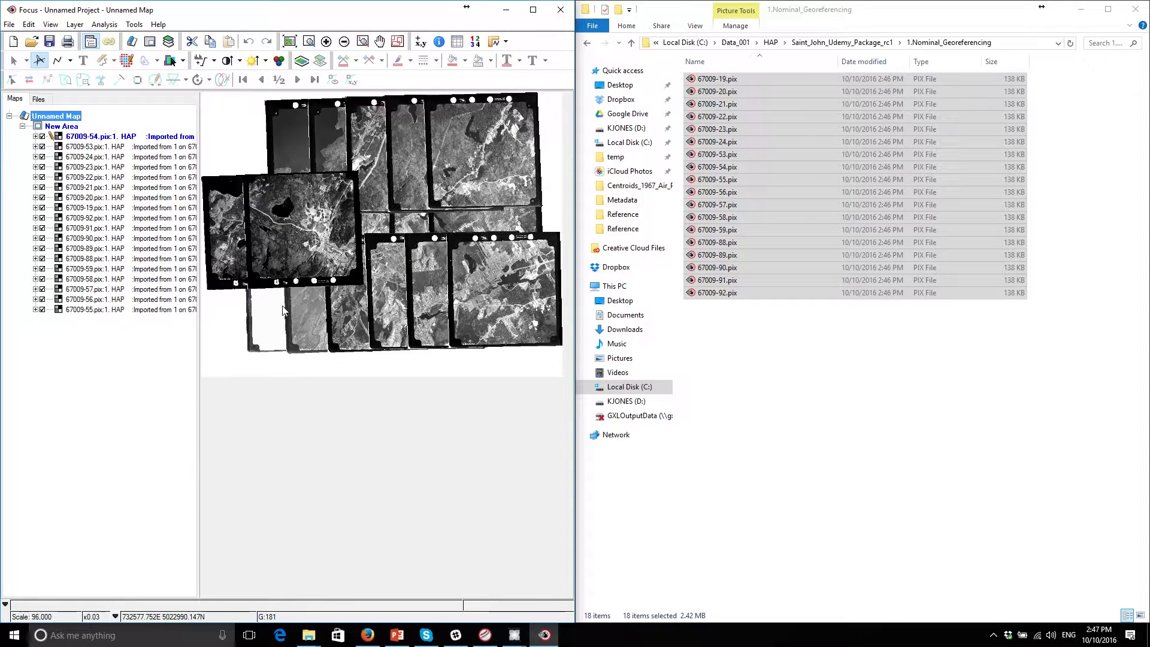
pyautogui.click(117, 137)
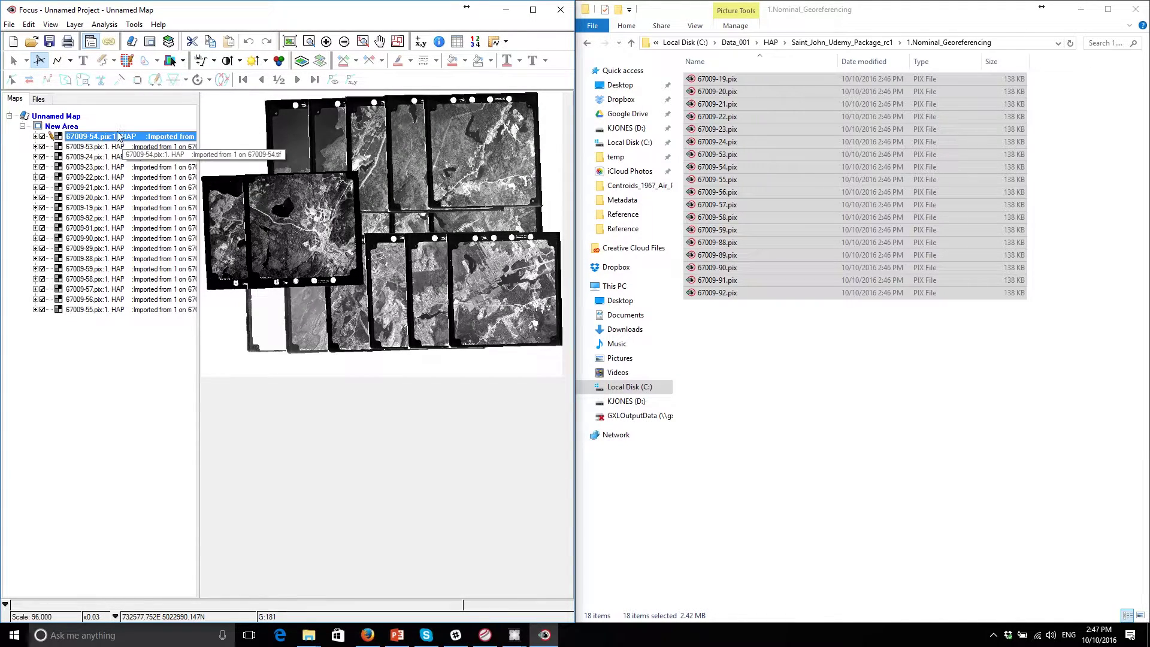
# Apply an enhancement to all selected photo layers and maximize the Focus window.
pyautogui.keyDown('shift'); pyautogui.click(128, 310); pyautogui.keyUp('shift')
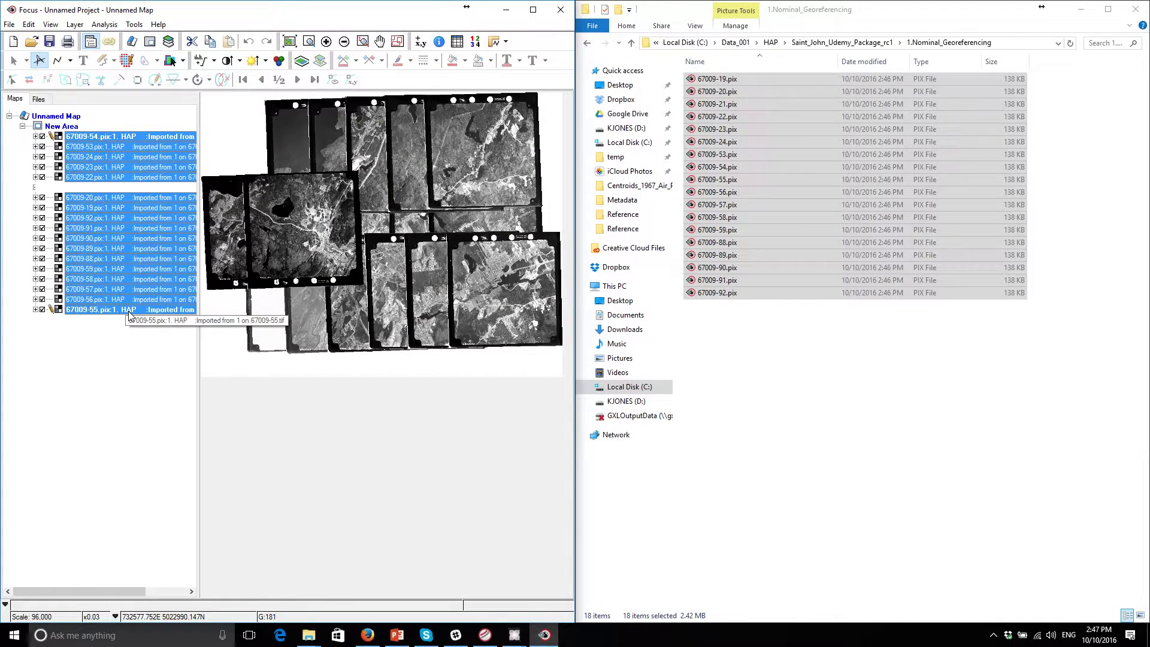
pyautogui.click(213, 63)
pyautogui.click(231, 105)
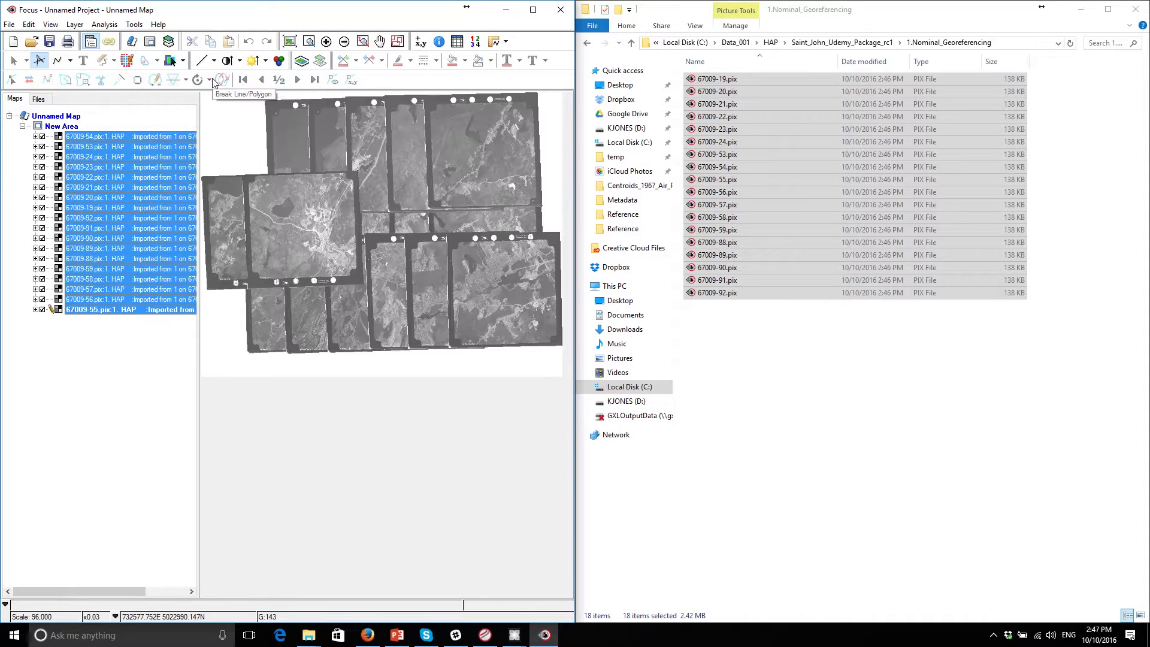
pyautogui.doubleClick(355, 15)
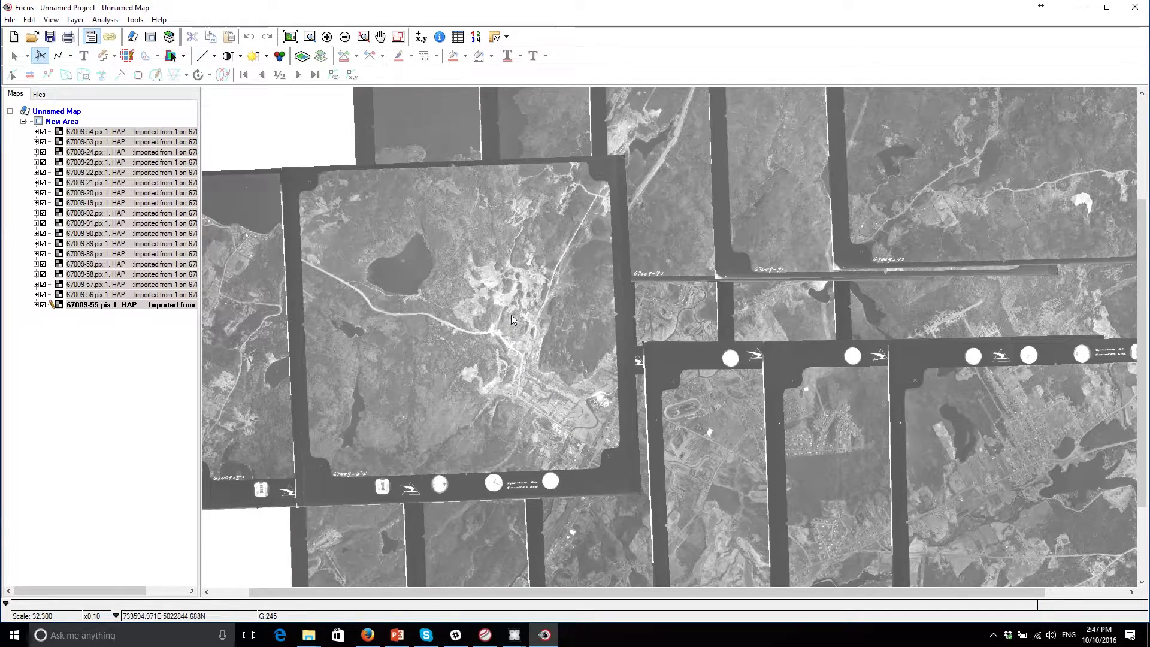
# Move photo 67009-53 to the top of the layers and toggle it to check overlap.
pyautogui.click(171, 56)
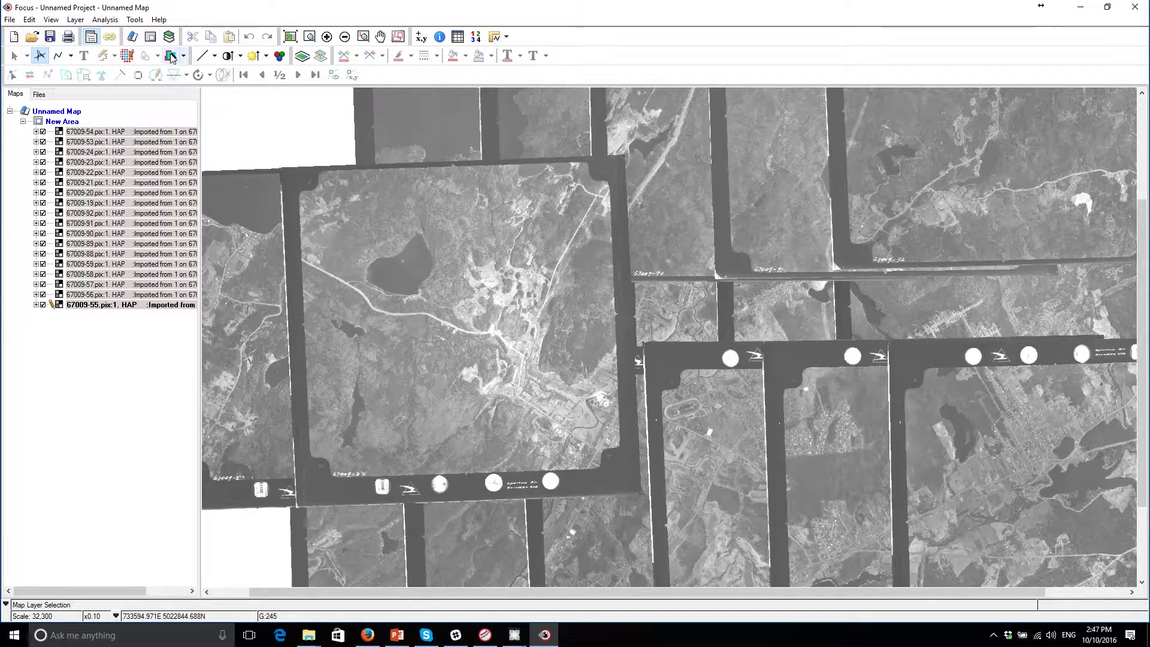
pyautogui.click(243, 353)
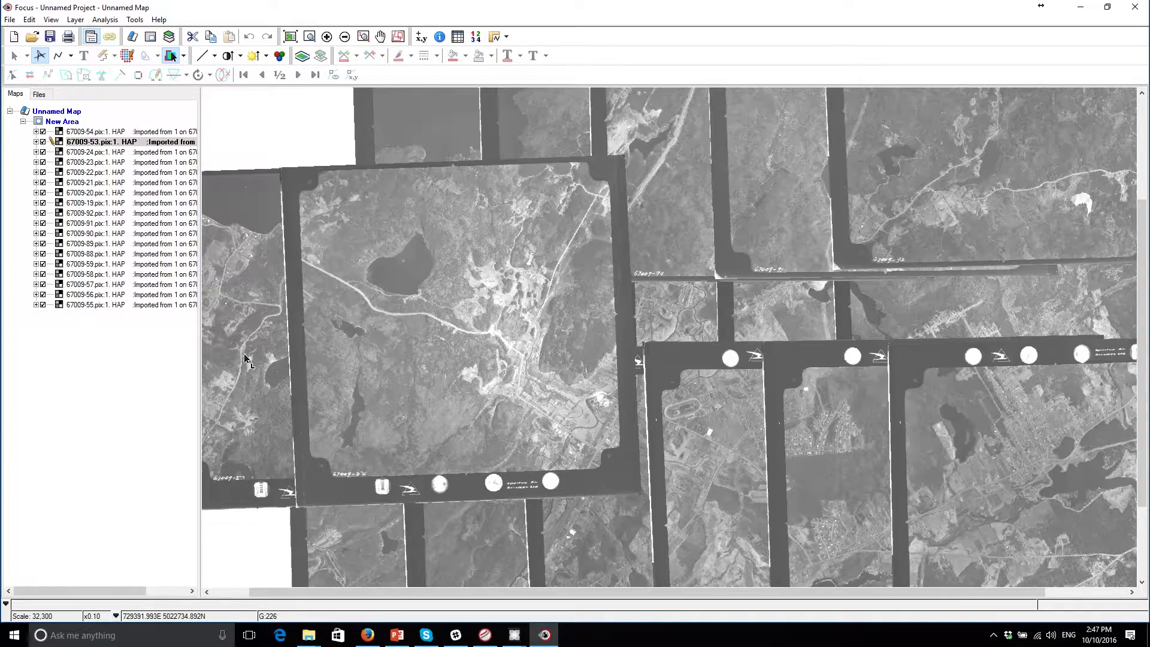
pyautogui.click(134, 142)
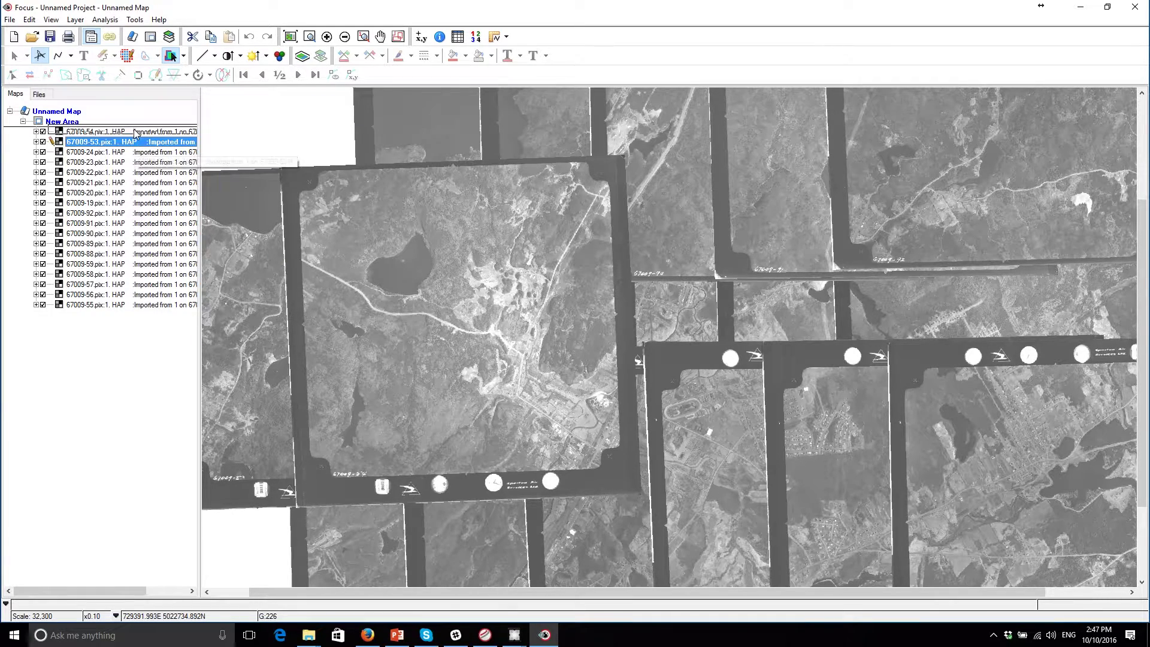
pyautogui.moveTo(136, 127); pyautogui.dragTo(136, 129)
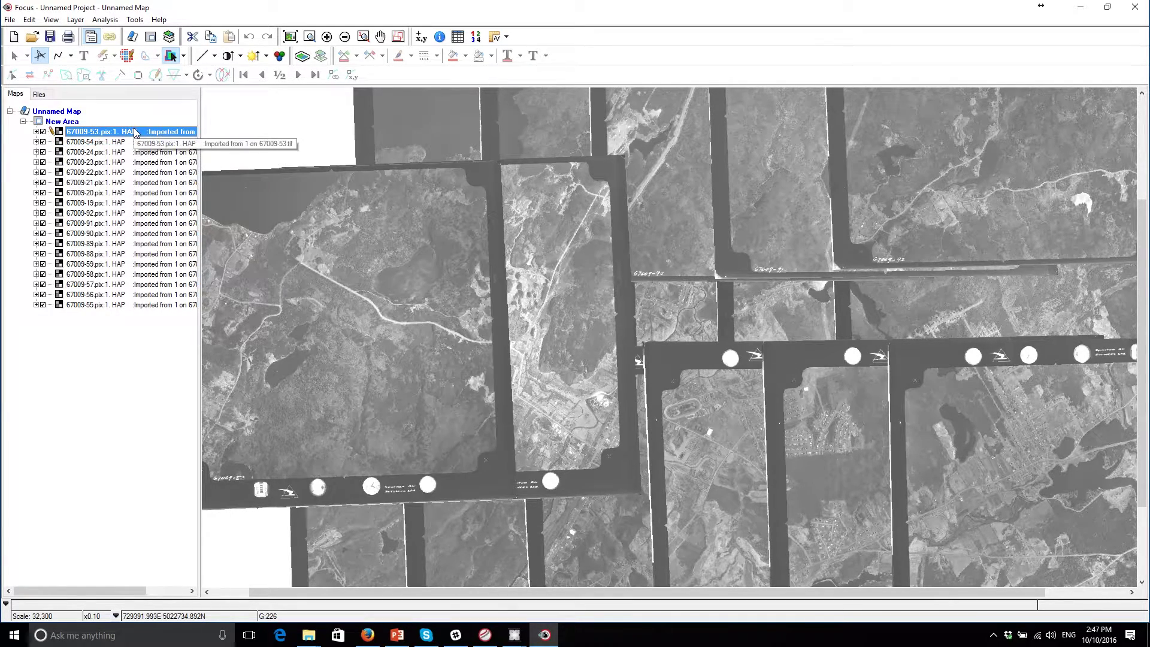
pyautogui.click(42, 132)
pyautogui.click(42, 132)
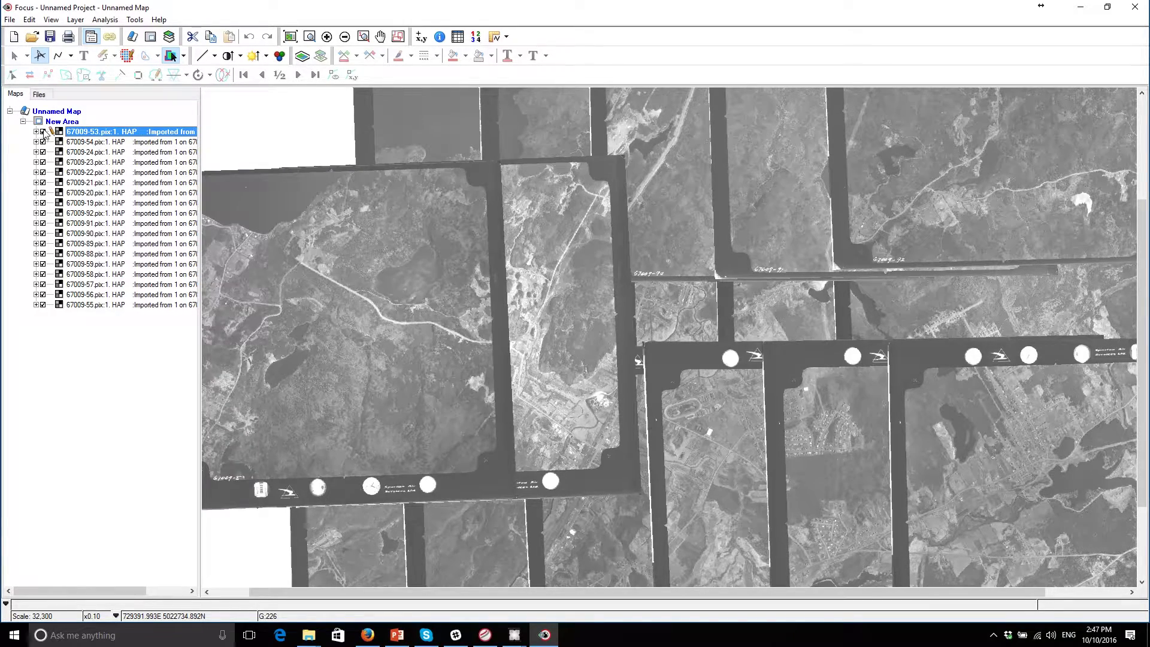
pyautogui.click(42, 132)
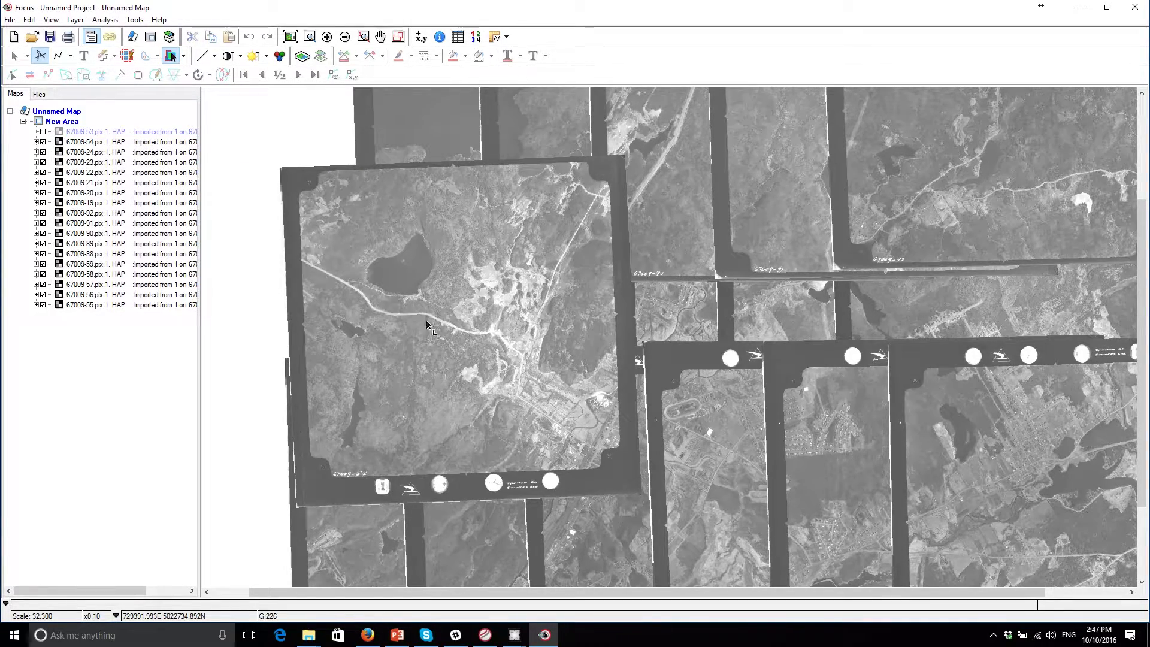
pyautogui.click(43, 133)
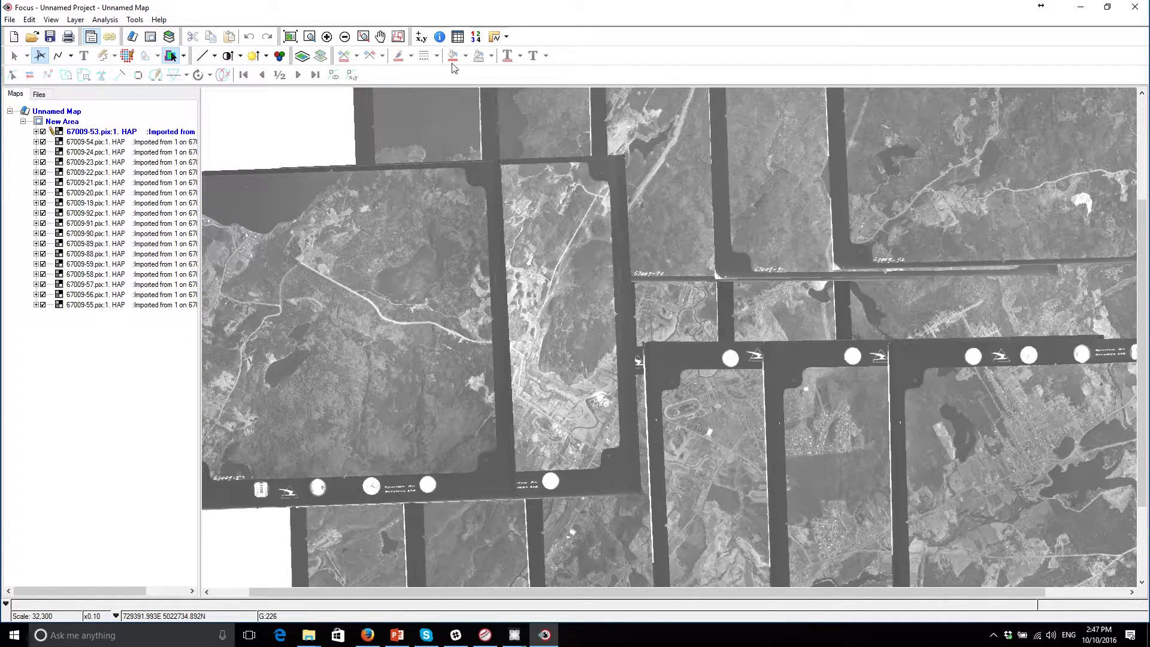
# Pan the map to inspect the lower and upper rows of photos.
pyautogui.click(380, 36)
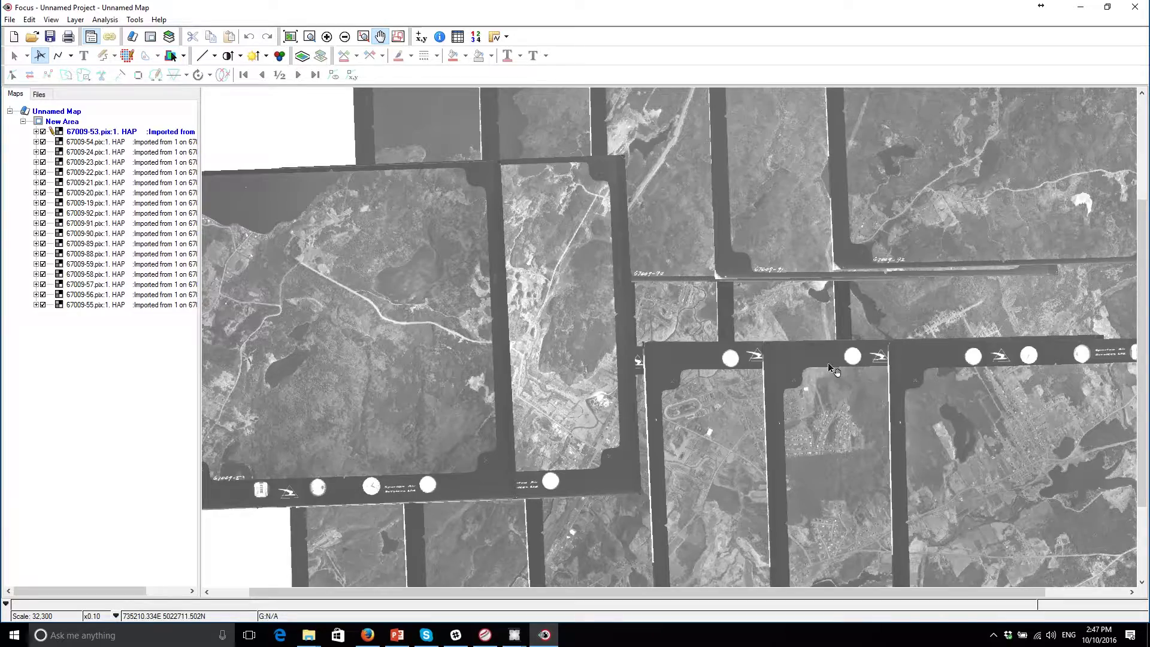
pyautogui.moveTo(830, 365); pyautogui.dragTo(733, 433)
pyautogui.moveTo(746, 510); pyautogui.dragTo(764, 328)
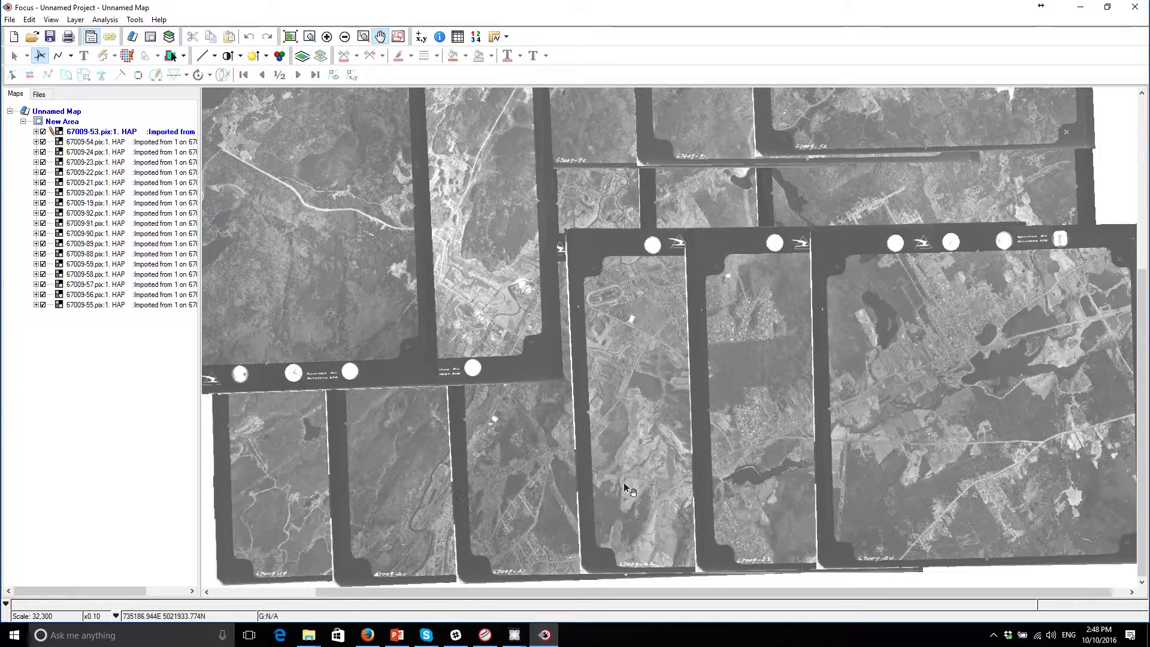
pyautogui.moveTo(705, 445); pyautogui.dragTo(706, 476)
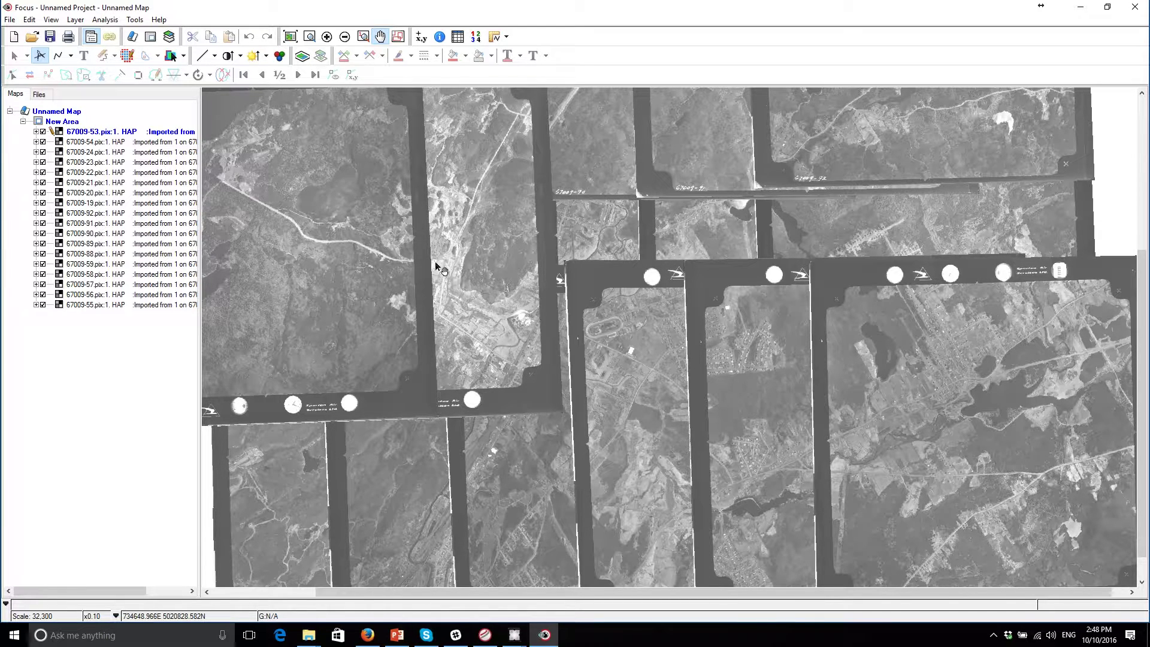
pyautogui.moveTo(764, 221); pyautogui.dragTo(782, 453)
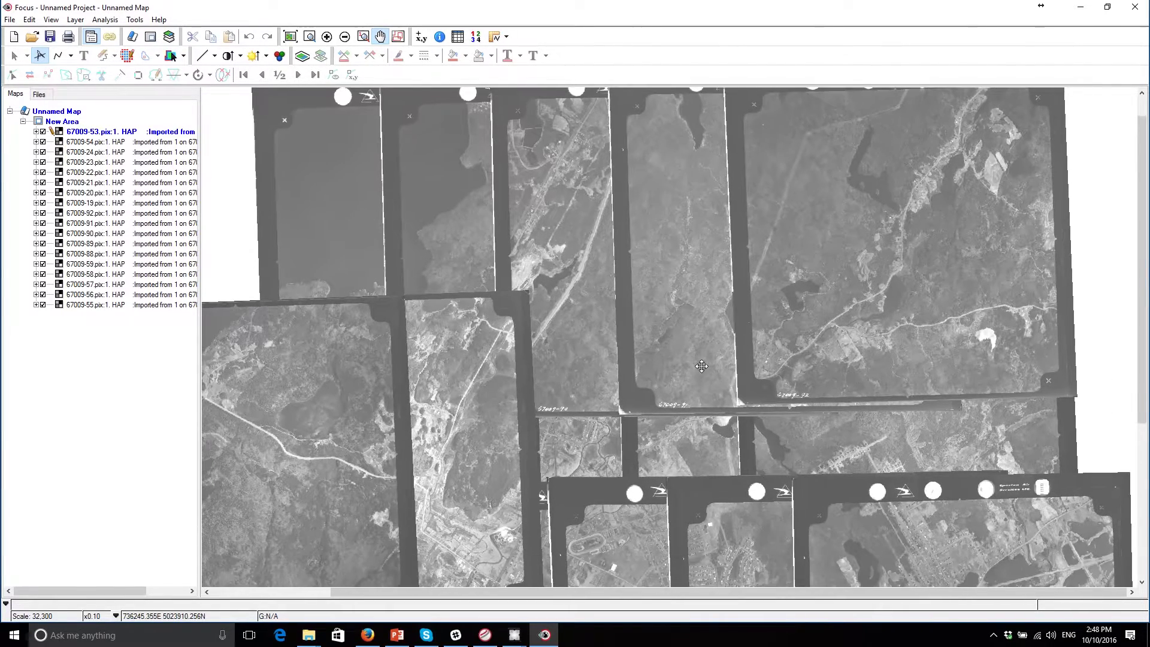
pyautogui.moveTo(867, 405); pyautogui.dragTo(851, 374)
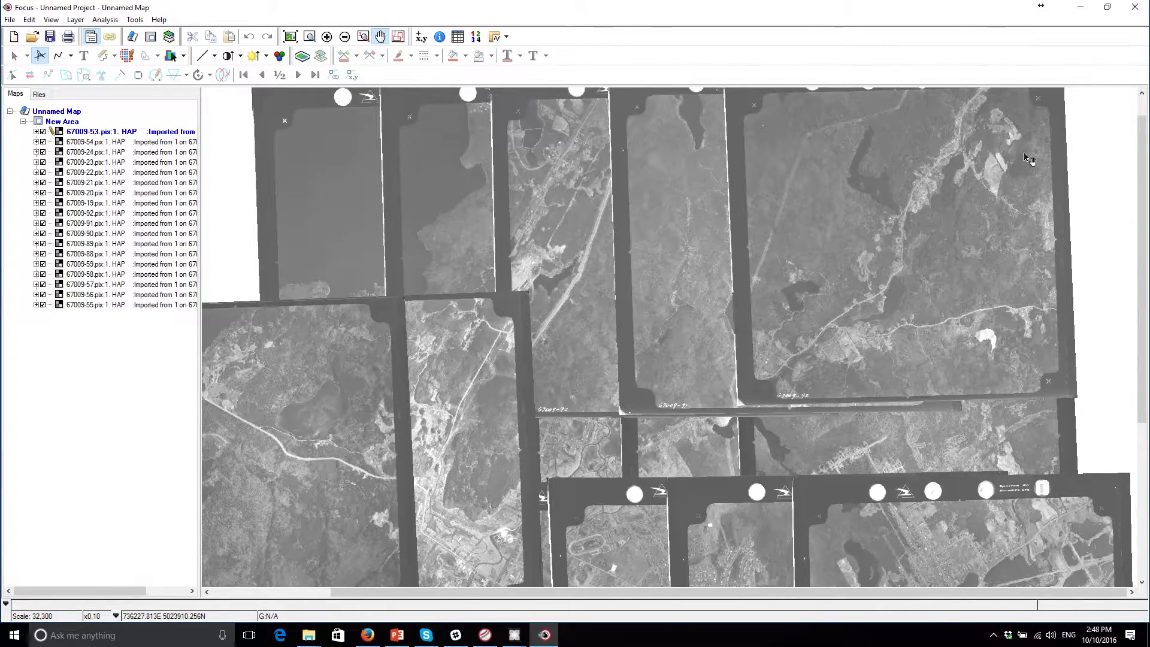
# Pick photos 67009-92 and 67009-91 from the map and toggle their visibility to compare overlap.
pyautogui.click(171, 55)
pyautogui.click(996, 154)
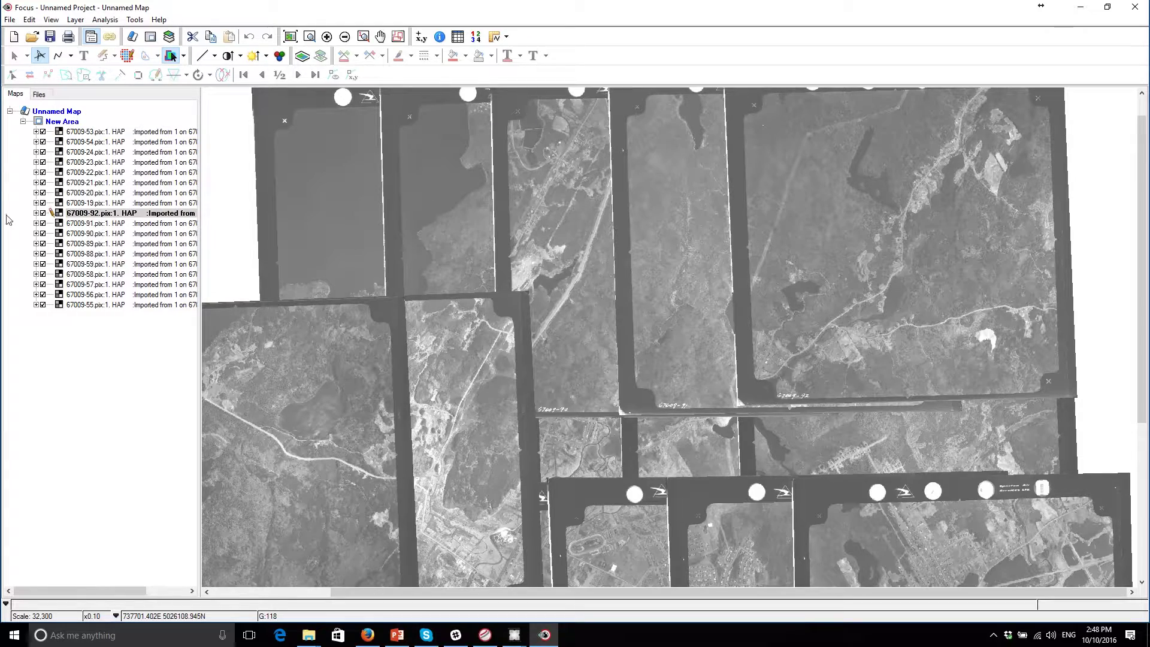
pyautogui.click(42, 214)
pyautogui.click(43, 213)
pyautogui.click(42, 214)
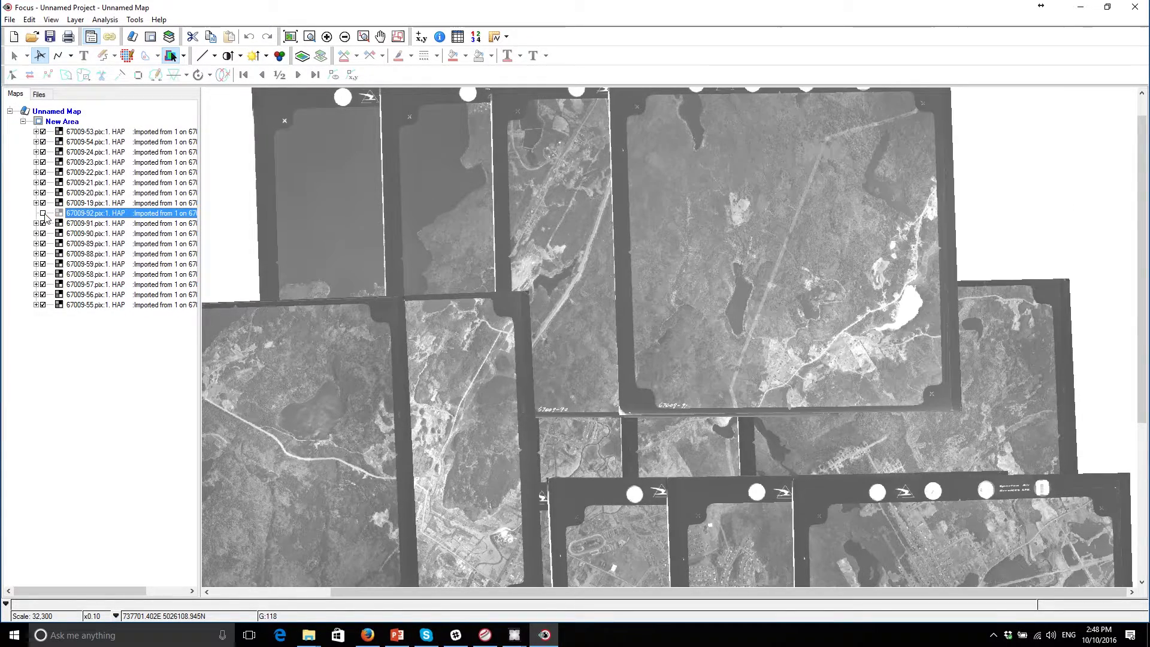
pyautogui.click(42, 213)
pyautogui.click(653, 151)
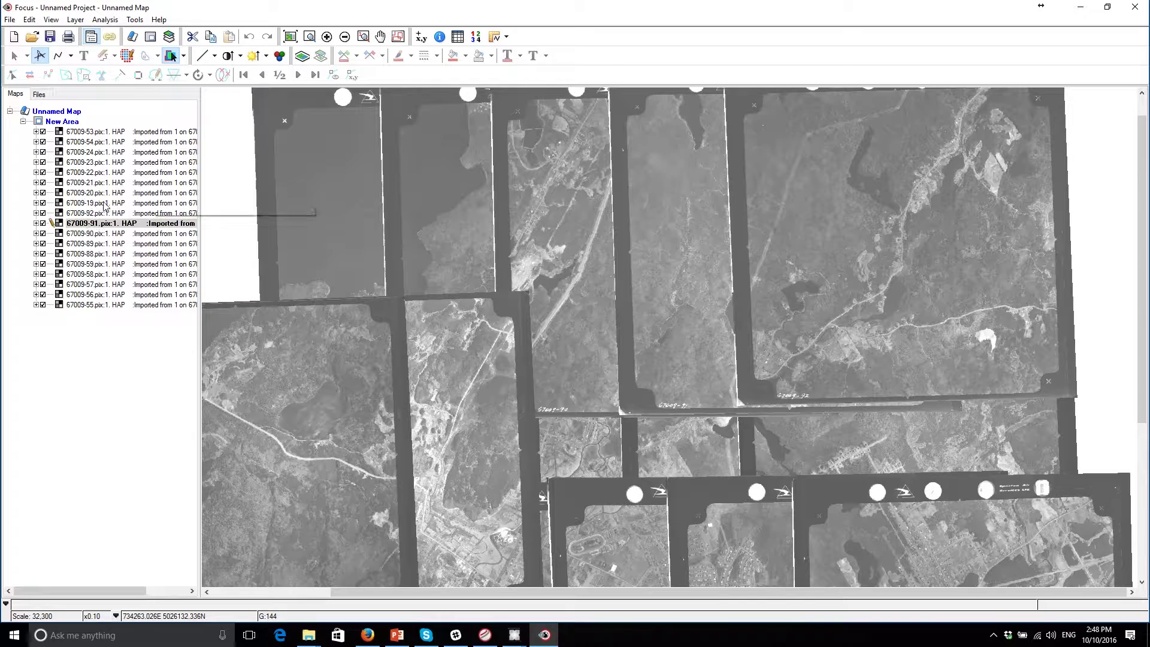
pyautogui.click(42, 224)
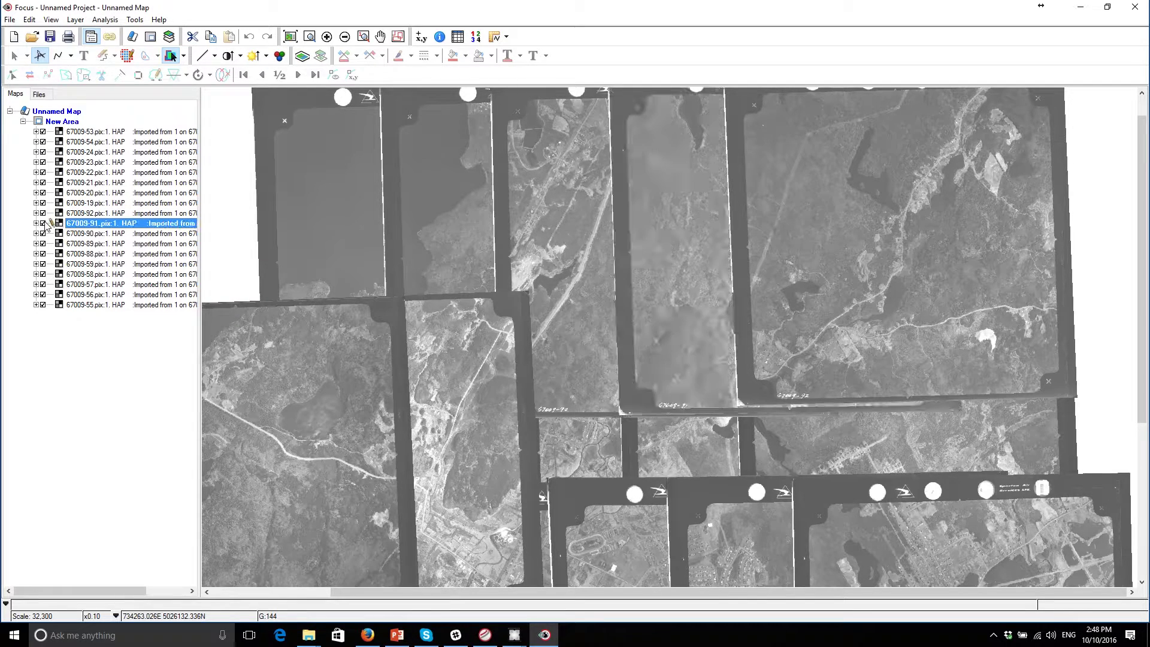
pyautogui.click(65, 223)
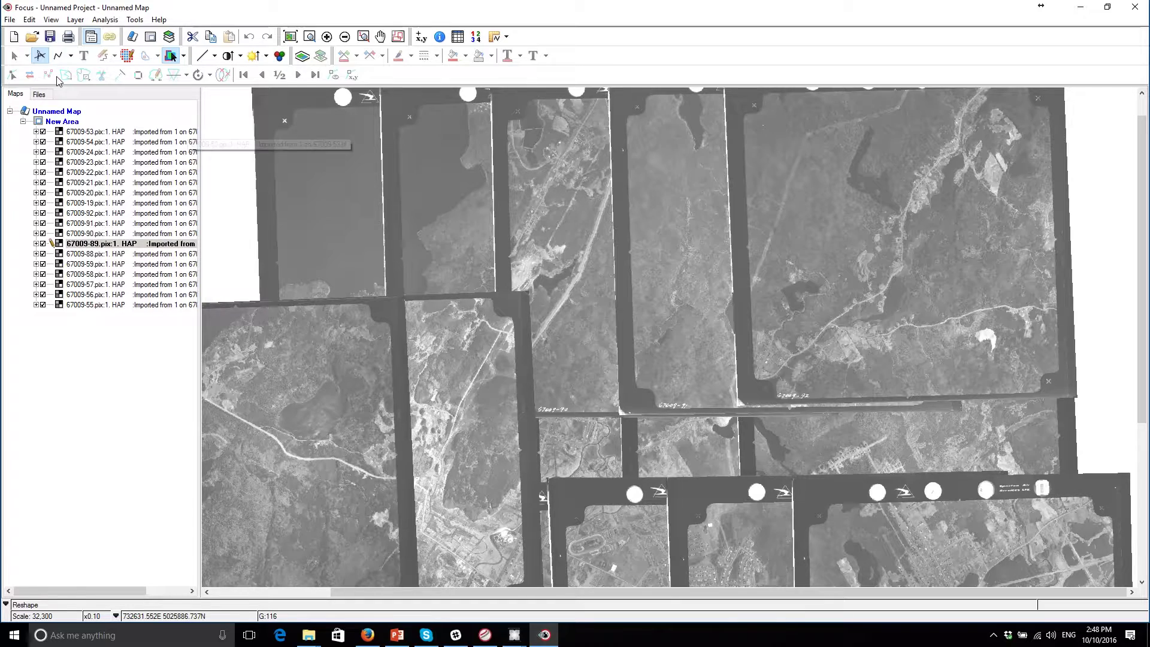
# Load SJ_Reference_2004_Subset_UTM.jp2 from the Reference folder as a new layer.
pyautogui.click(35, 39)
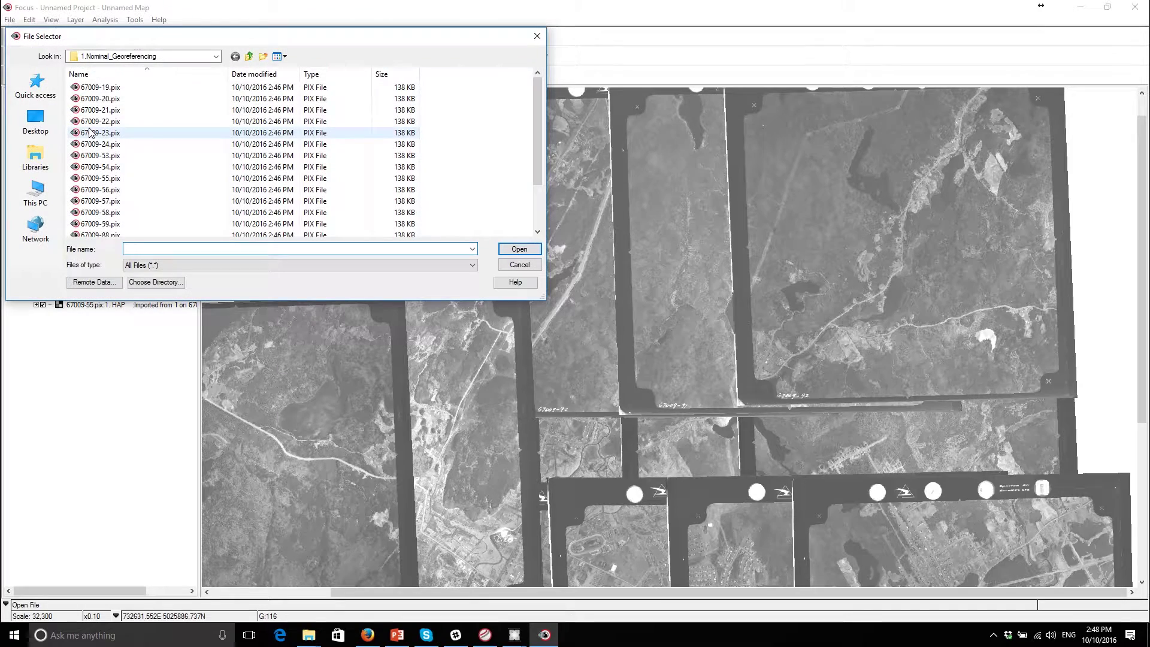
pyautogui.click(248, 55)
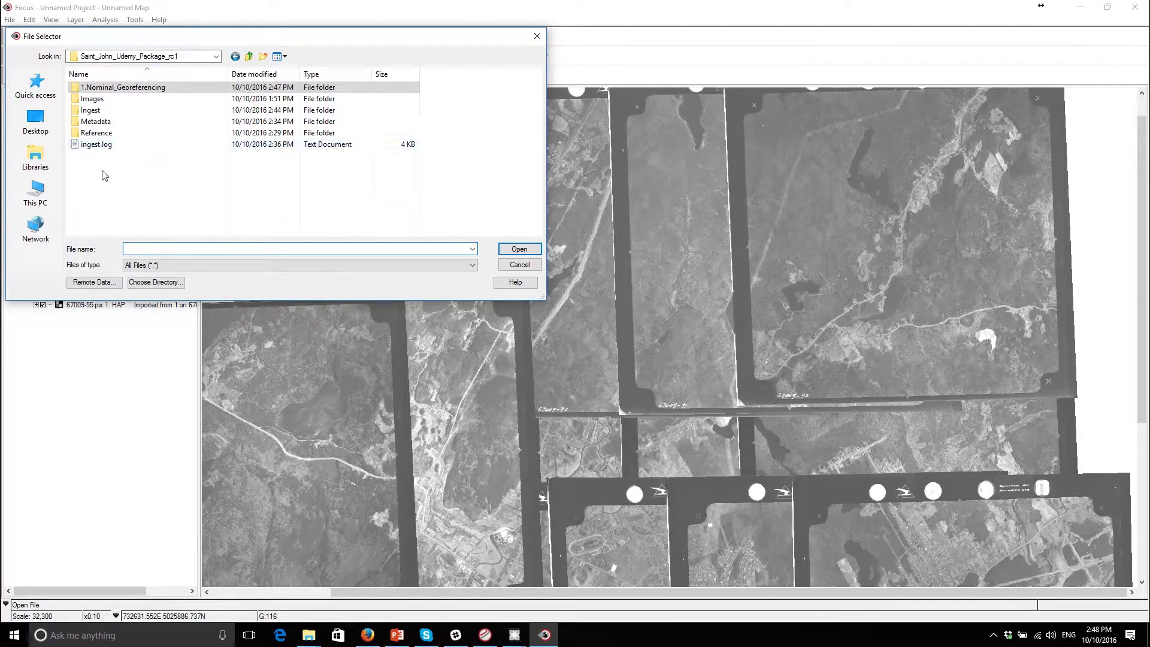
pyautogui.doubleClick(105, 135)
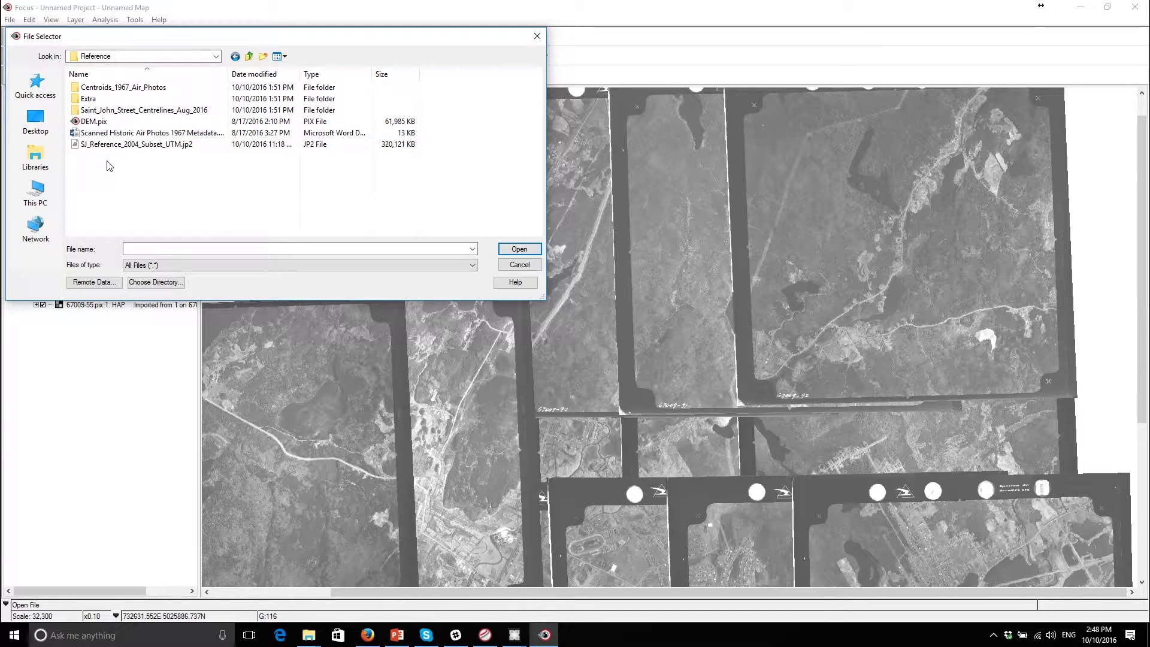
pyautogui.click(110, 146)
pyautogui.click(531, 250)
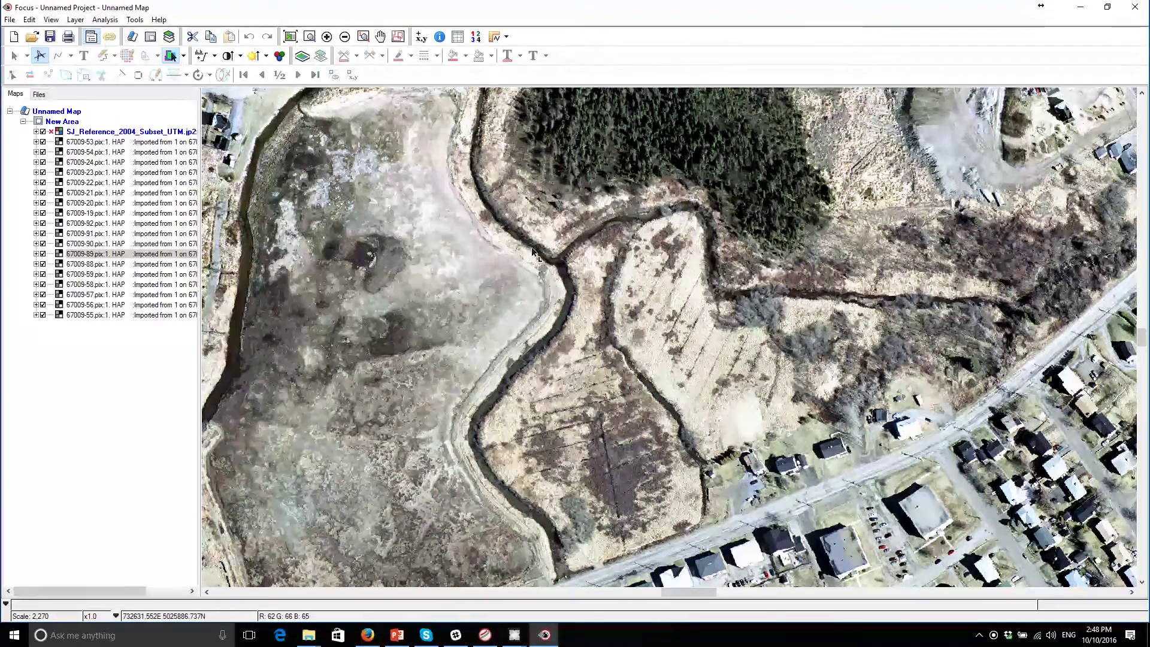
# Zoom to full extent and move the reference mosaic below all air photos.
pyautogui.click(290, 37)
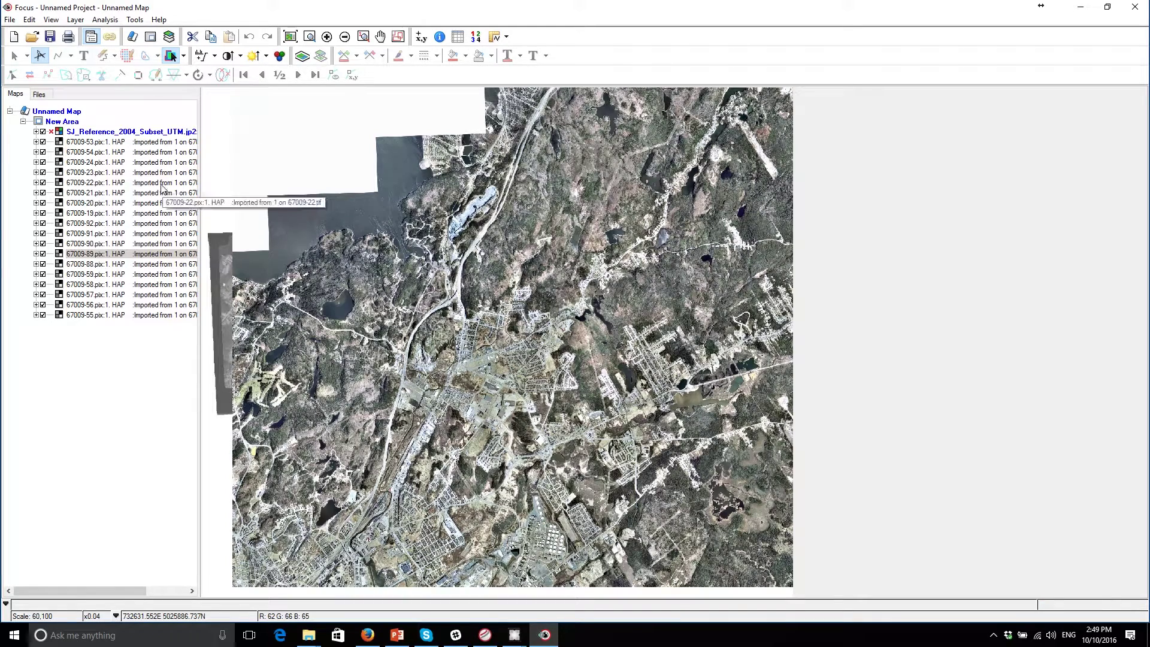
pyautogui.moveTo(108, 133); pyautogui.dragTo(108, 323)
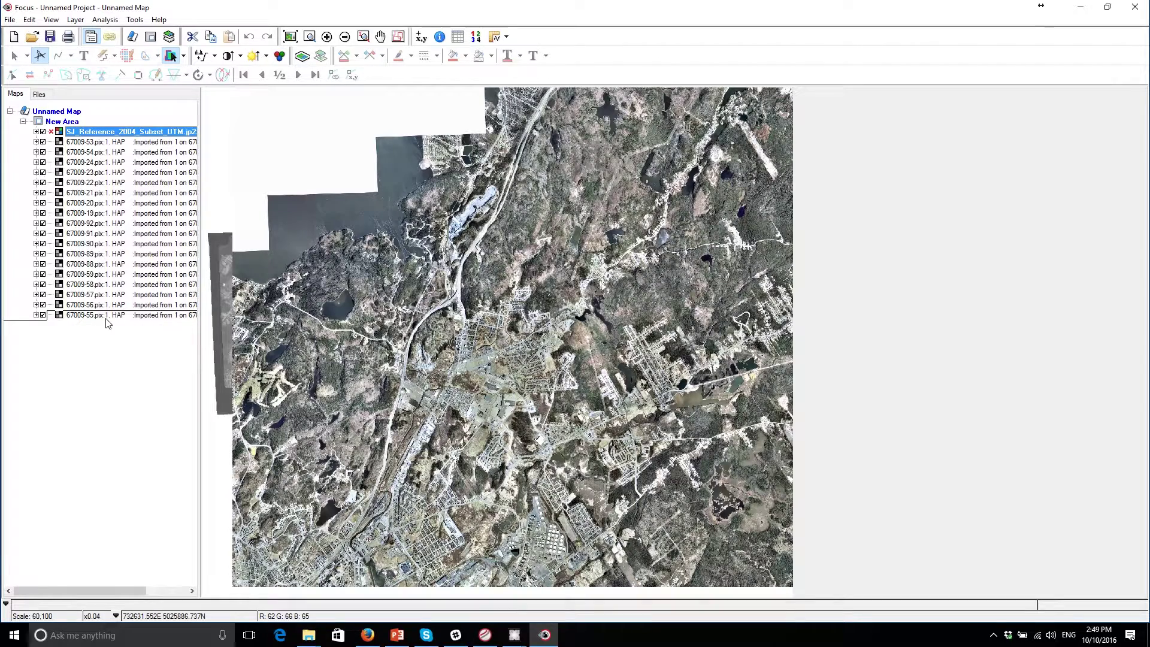
pyautogui.moveTo(107, 324); pyautogui.dragTo(108, 323)
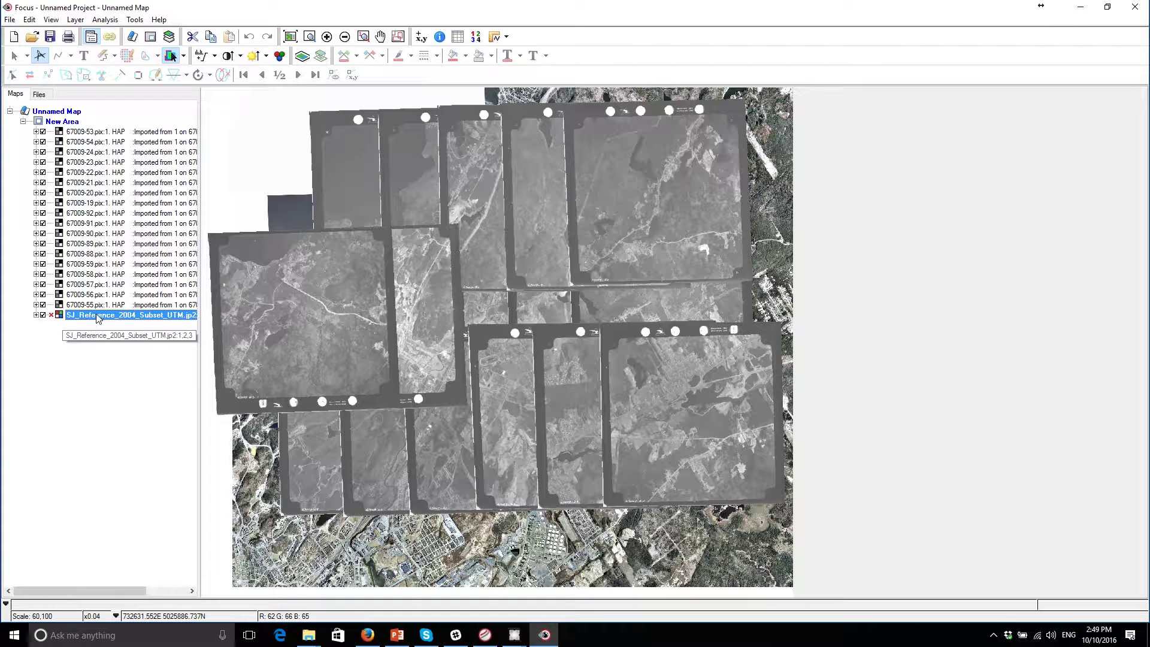
# Select all 18 air photo layers and toggle them off and on over the reference.
pyautogui.click(97, 305)
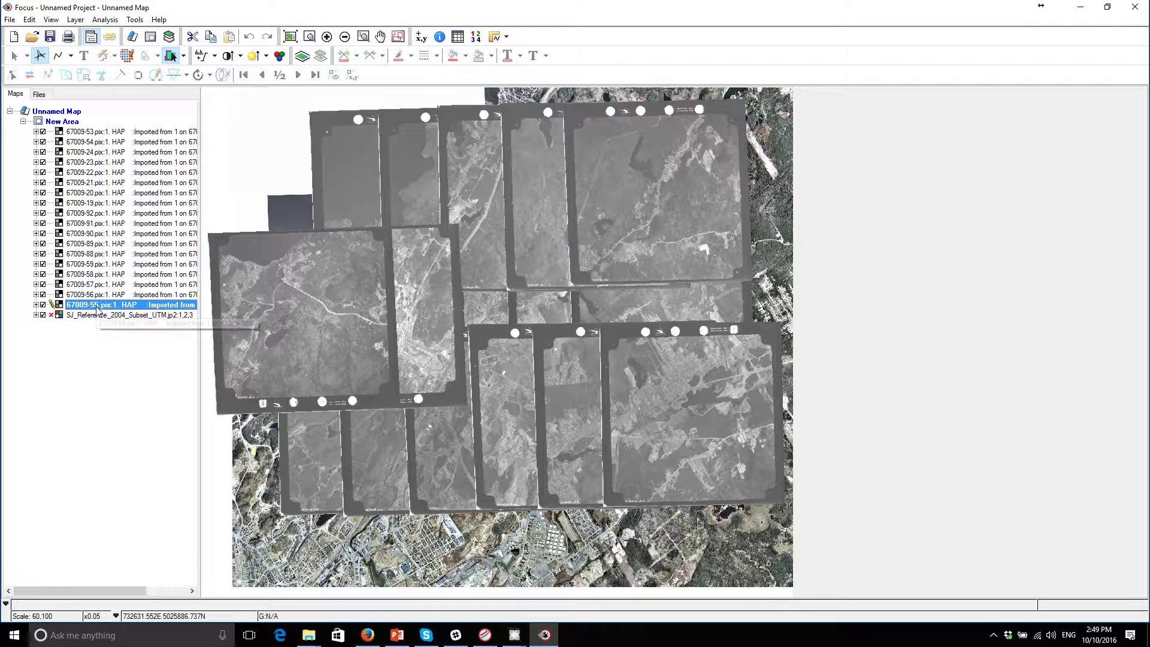
pyautogui.keyDown('shift'); pyautogui.click(123, 131); pyautogui.keyUp('shift')
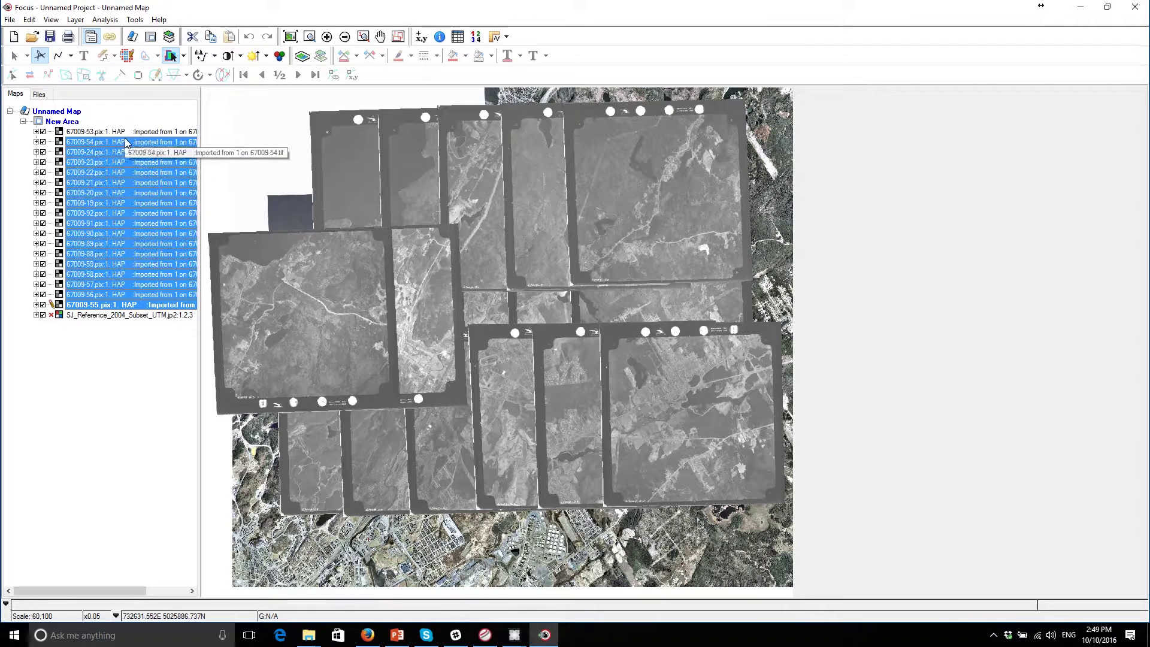
pyautogui.click(43, 133)
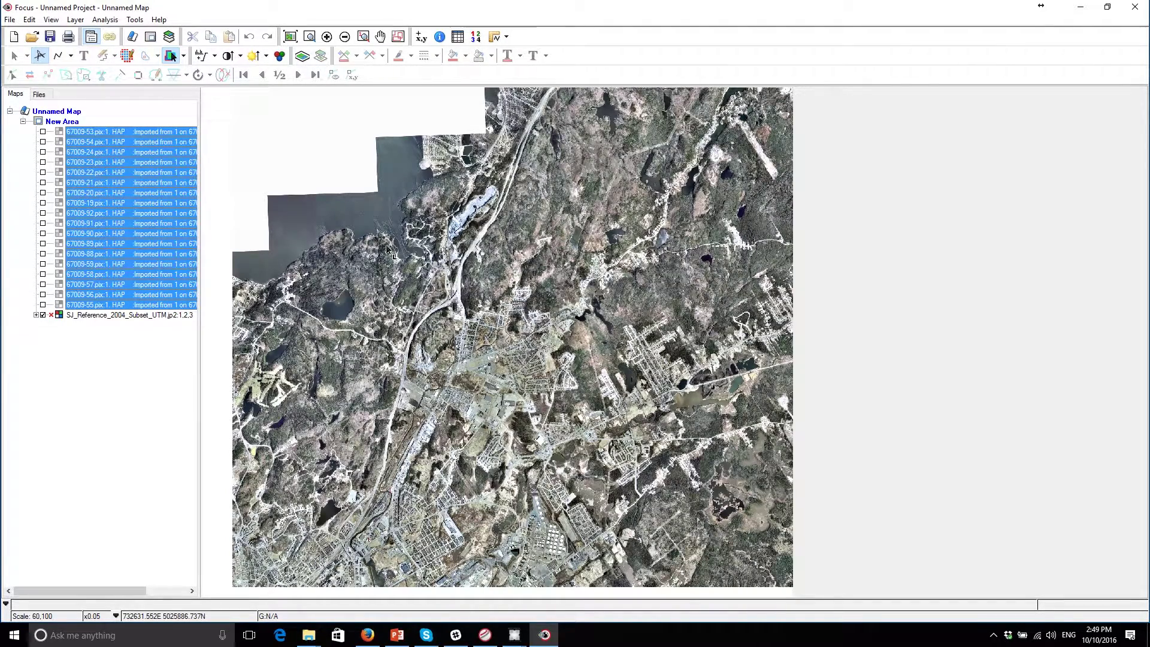
pyautogui.click(47, 135)
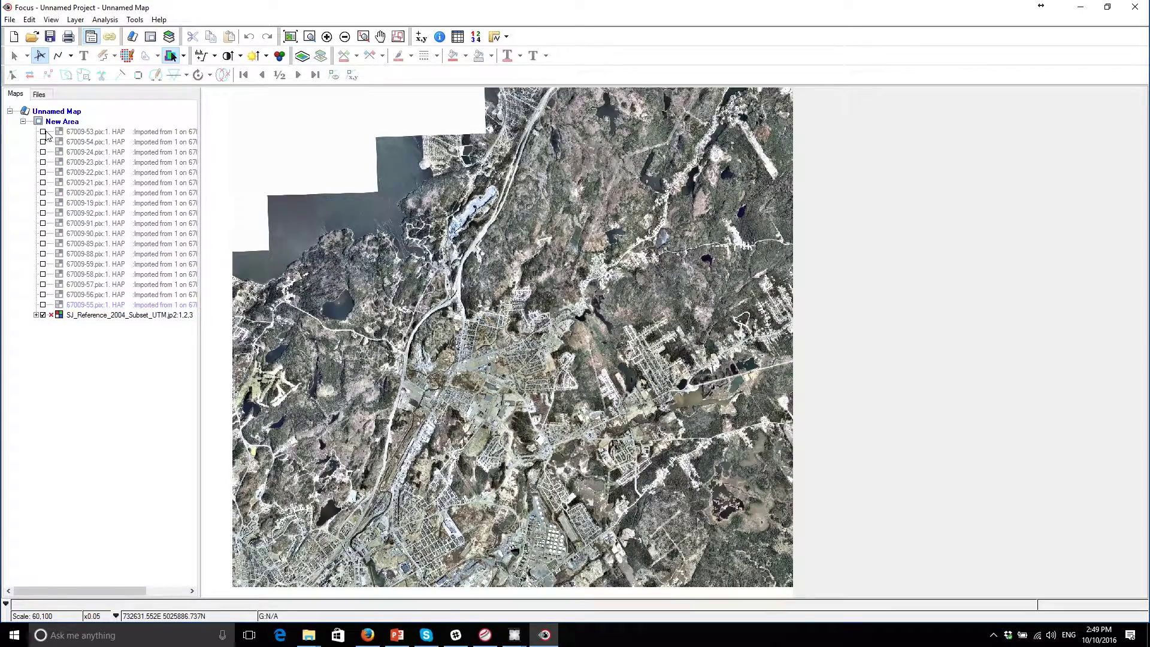
pyautogui.click(43, 135)
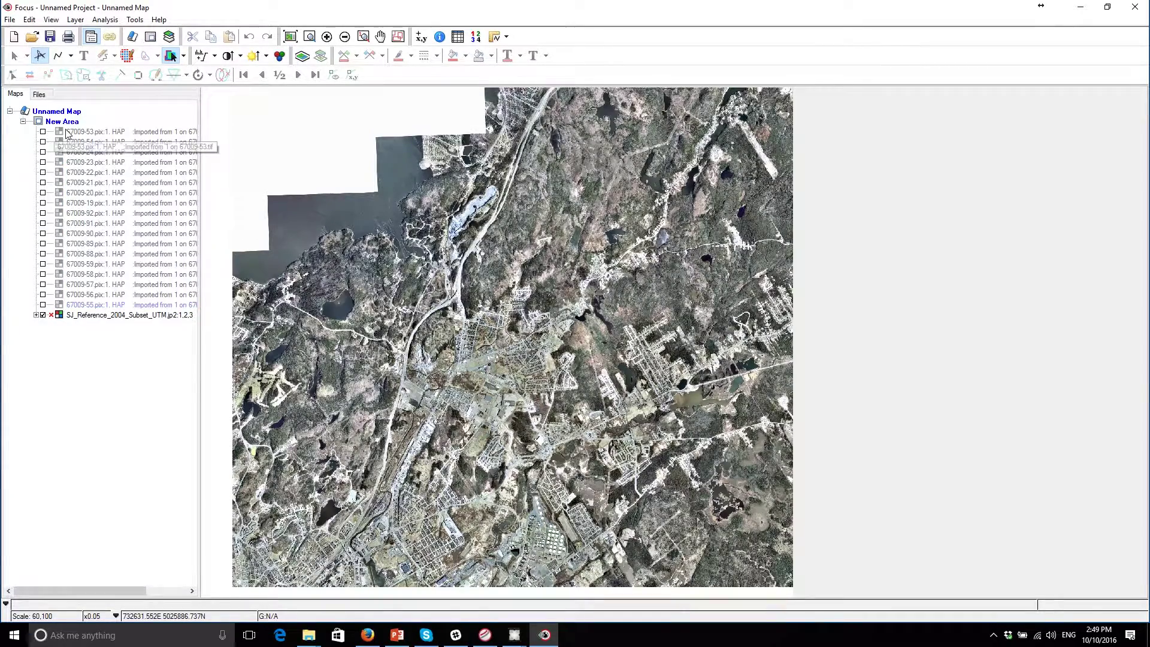
pyautogui.keyDown('shift'); pyautogui.click(65, 305); pyautogui.keyUp('shift')
pyautogui.click(44, 306)
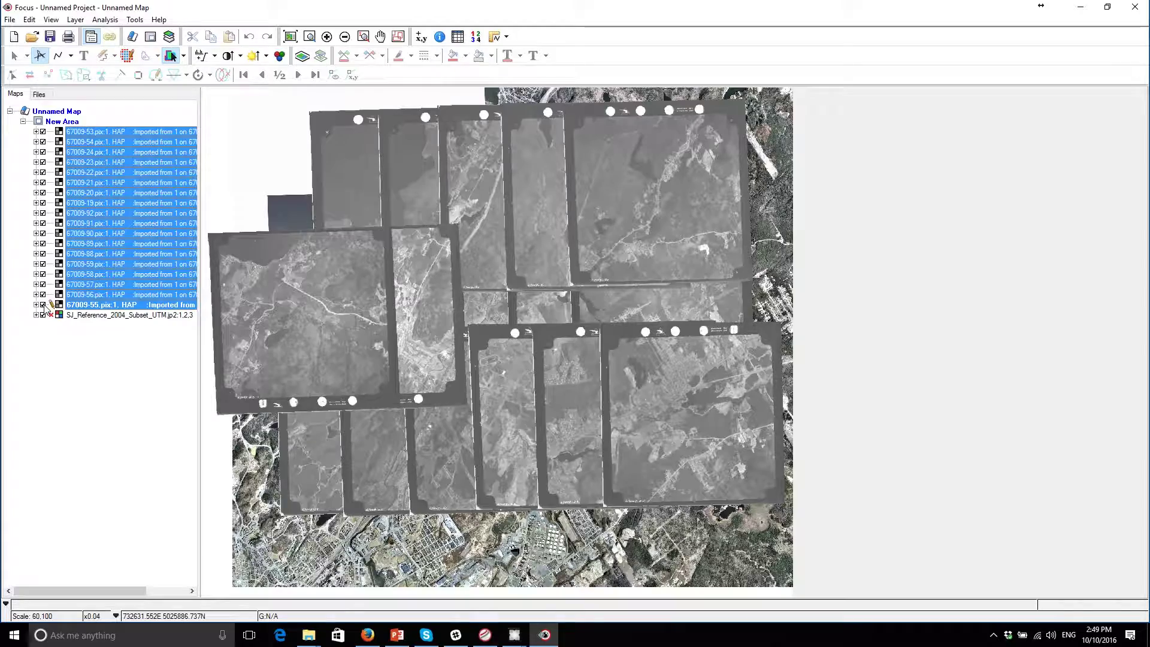
pyautogui.click(43, 305)
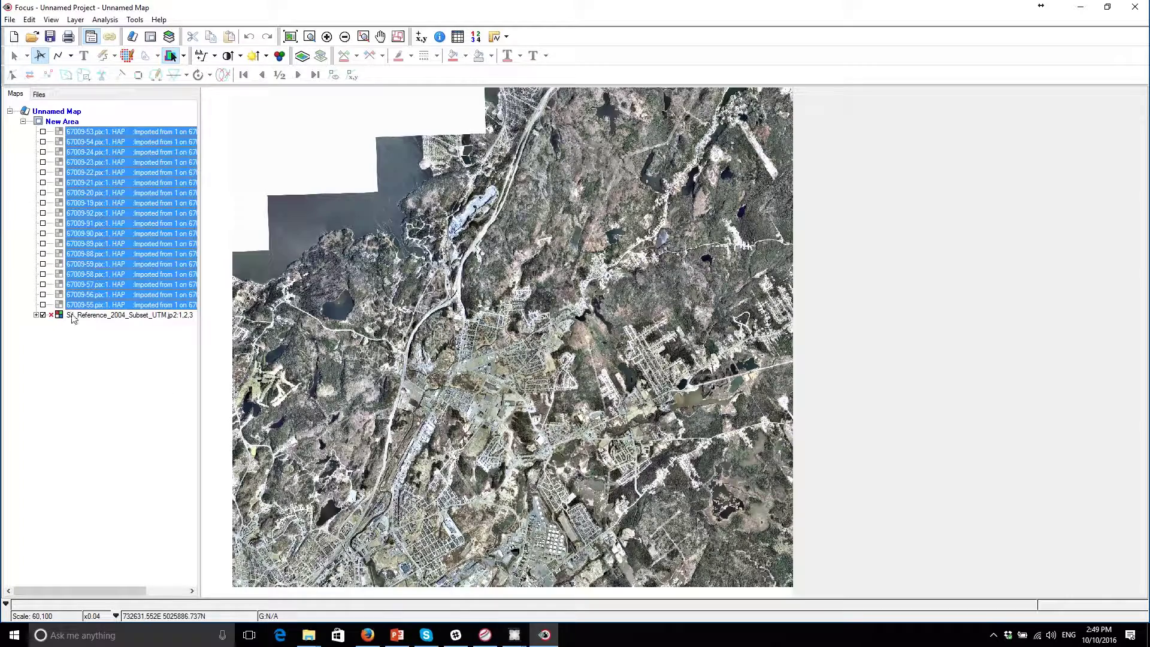
pyautogui.click(43, 132)
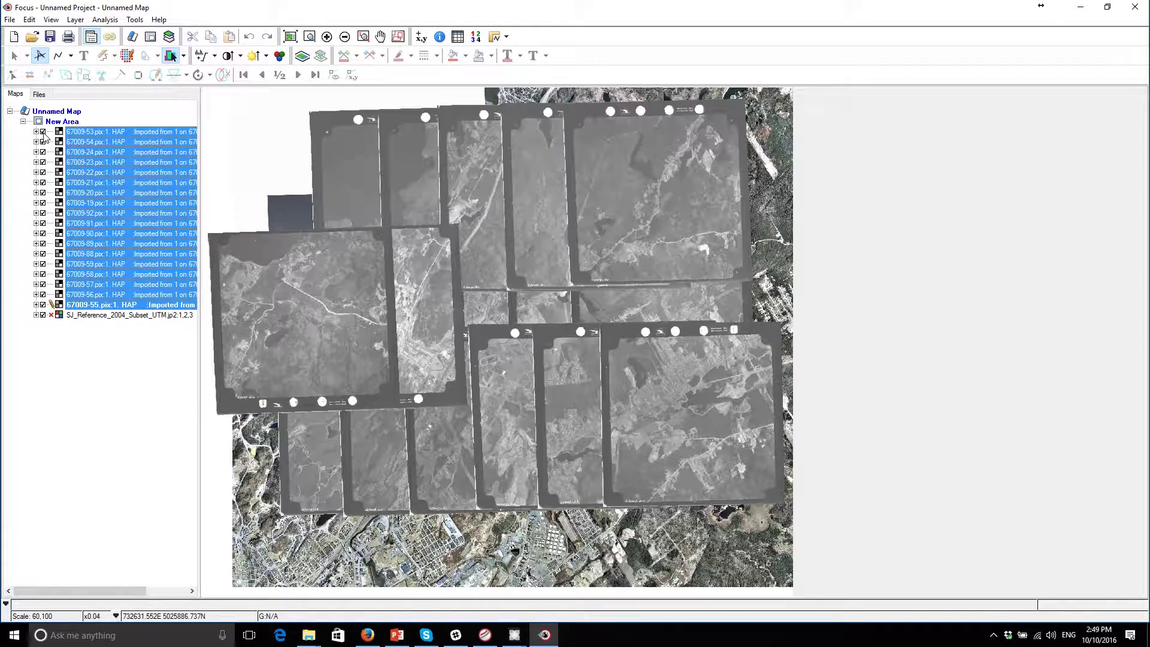
pyautogui.click(1135, 7)
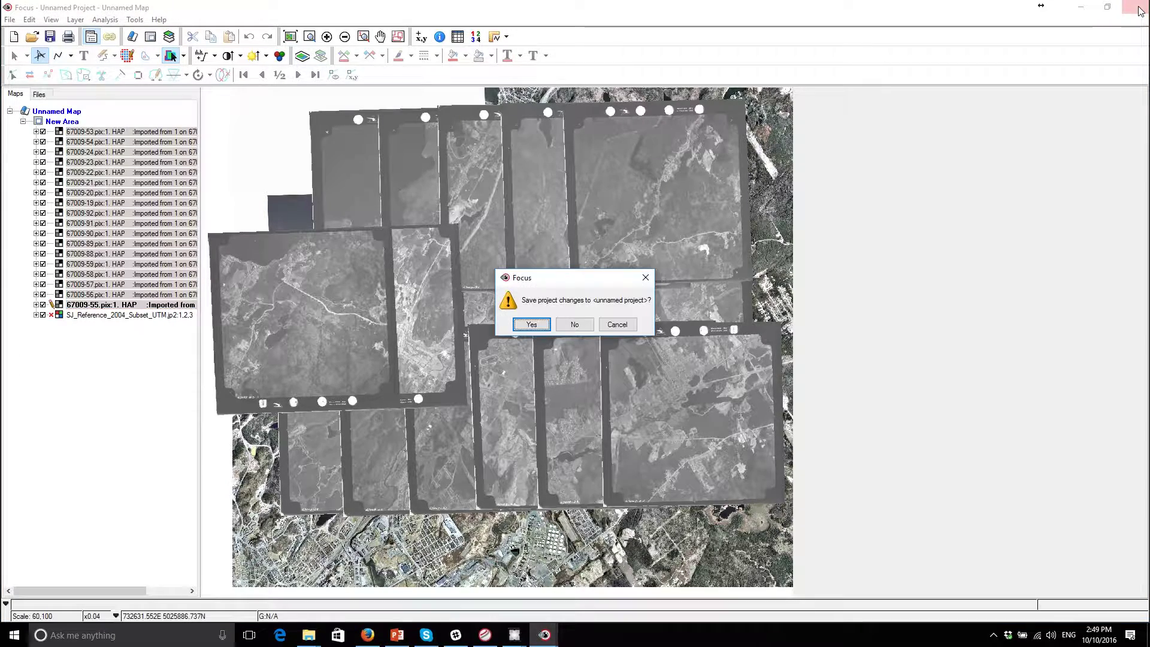
# Close Focus without saving the project, then close File Explorer.
pyautogui.click(574, 325)
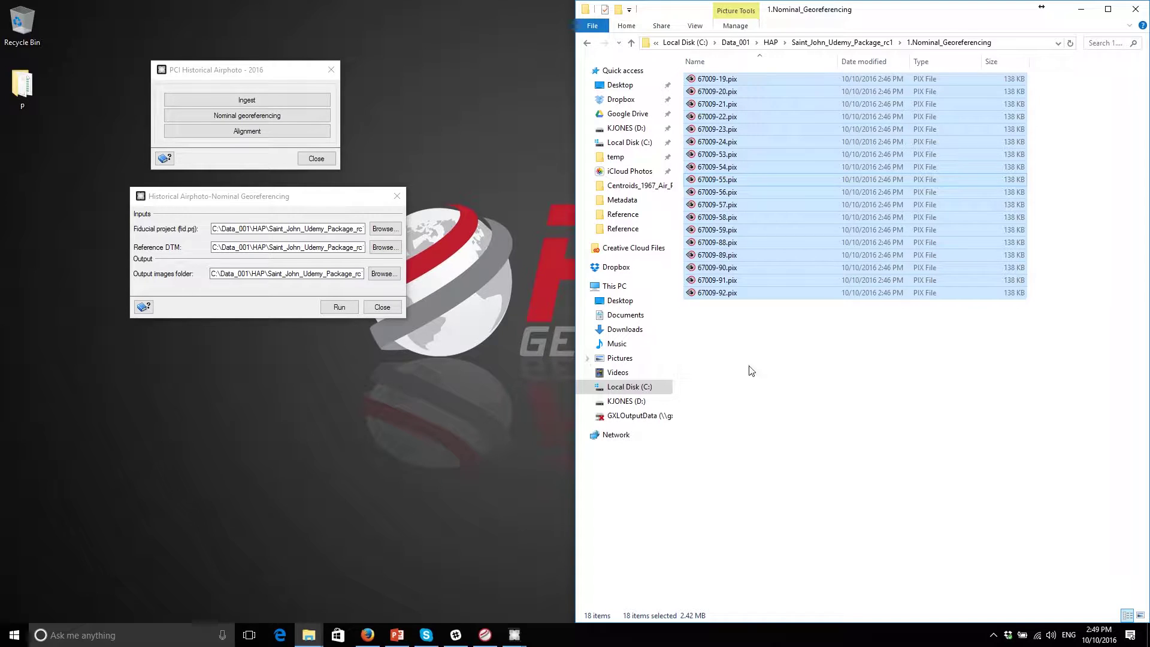
pyautogui.click(1135, 9)
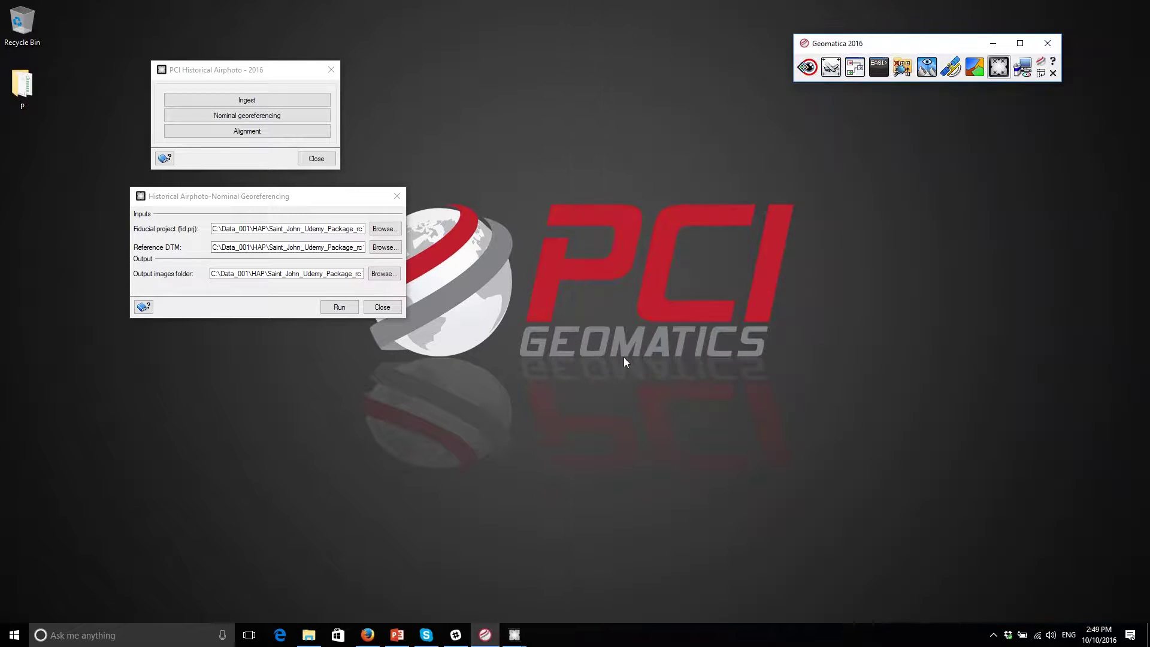